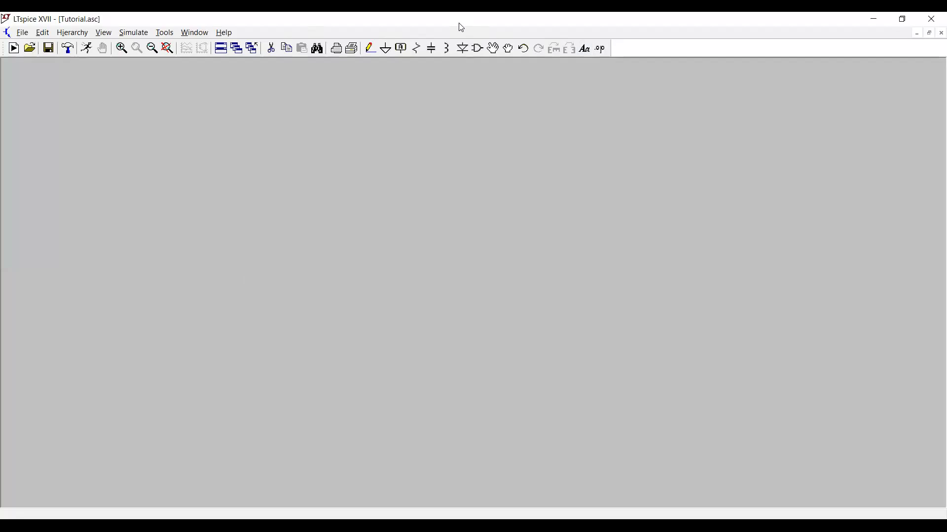
click(22, 33)
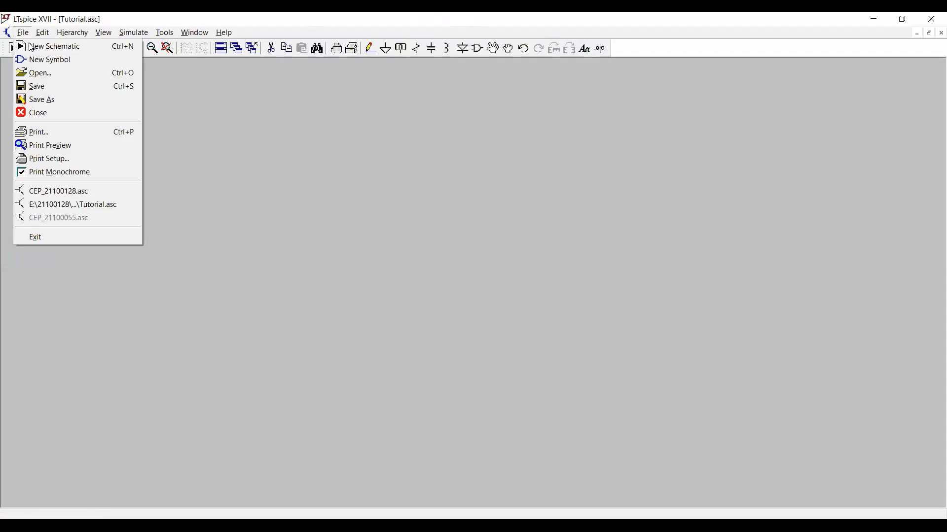
click(32, 45)
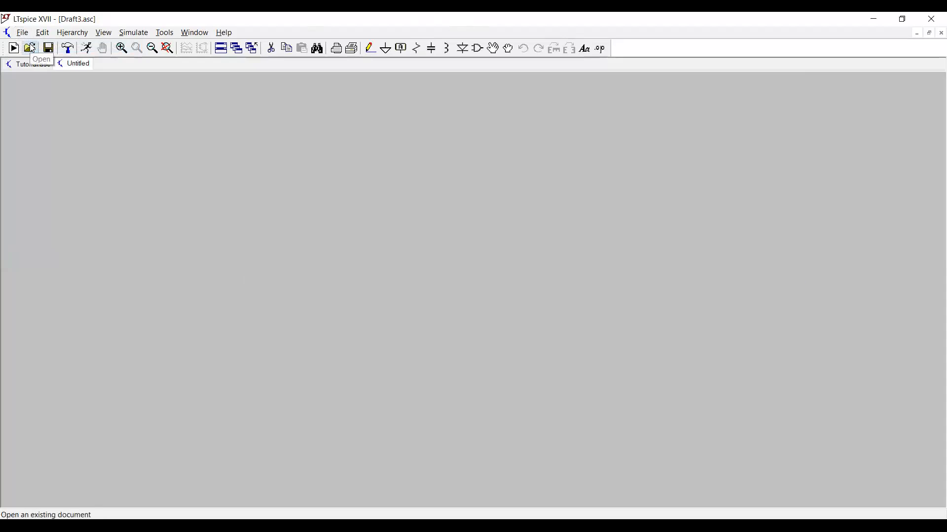
right_click(73, 66)
click(83, 93)
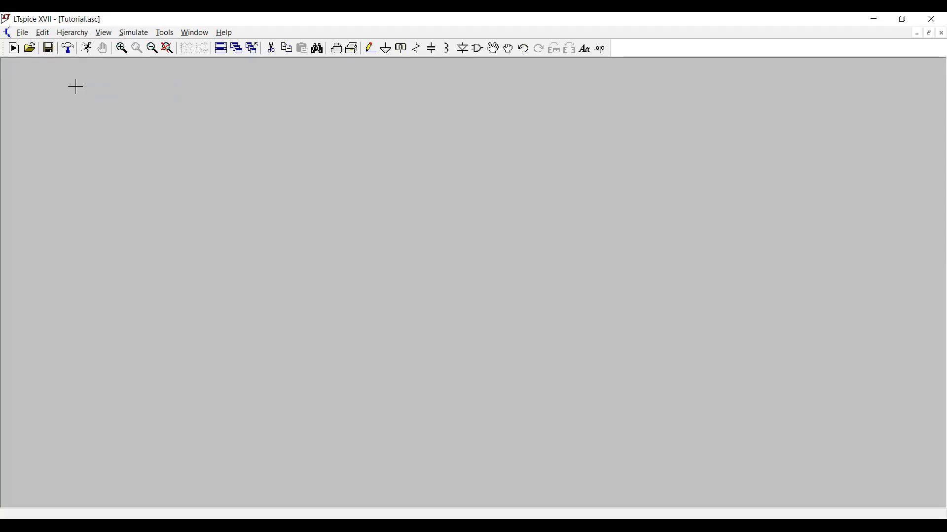
Look up the resistor (res), inductor (ind), capacitor (cap) and power symbols in the component library
click(481, 49)
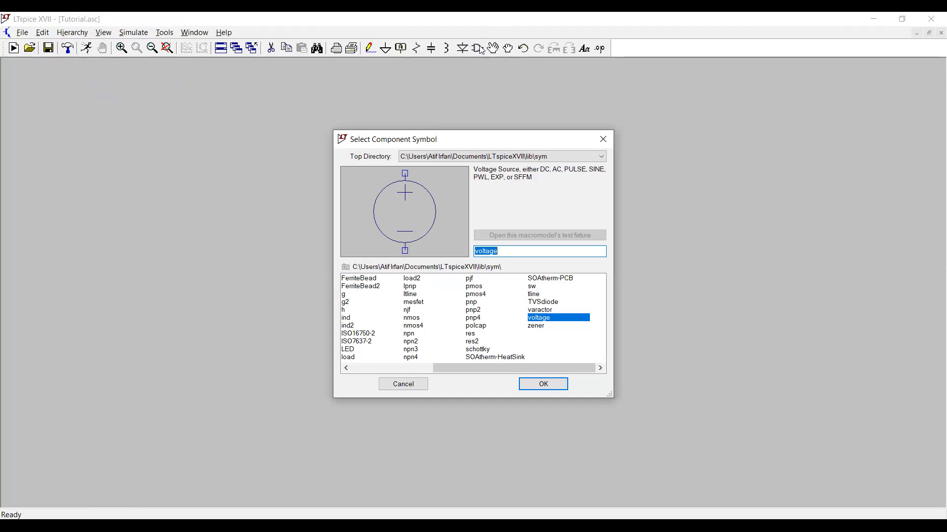
text(res)
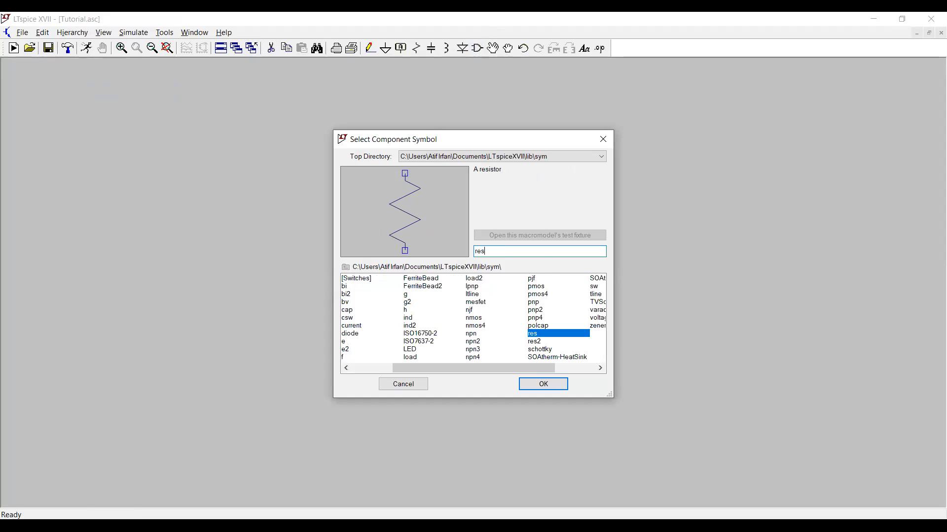
key(BackSpace)
key(BackSpace)
key(BackSpace)
text(ind)
key(BackSpace)
key(BackSpace)
key(BackSpace)
text(cap)
key(BackSpace)
key(BackSpace)
key(BackSpace)
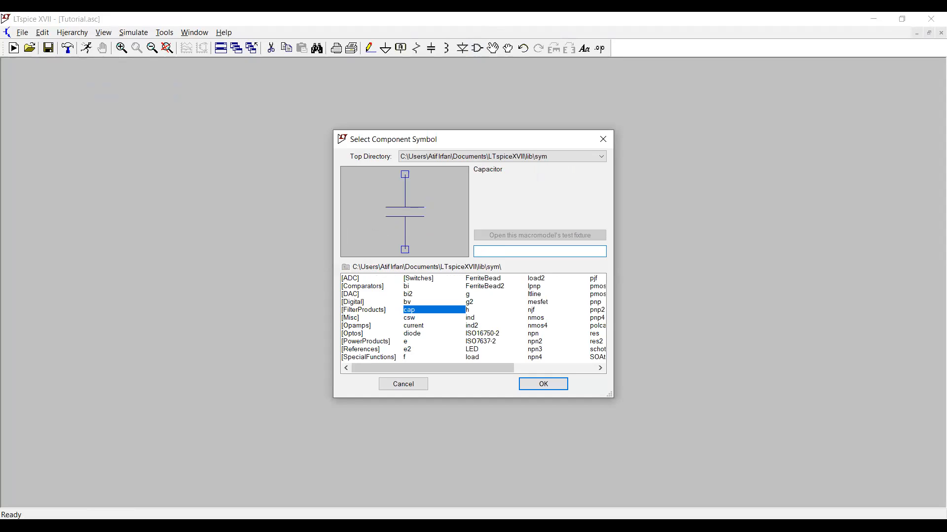
text(pow)
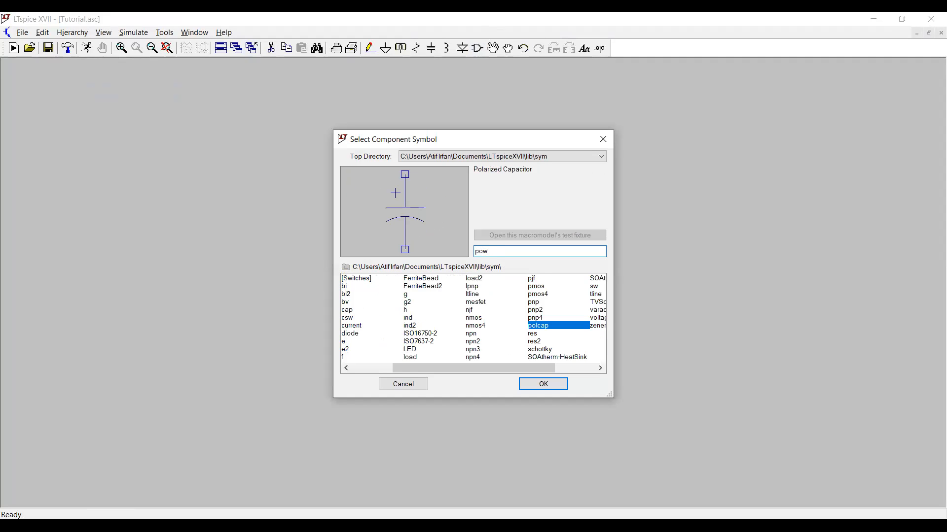
text(eer)
key(BackSpace)
key(BackSpace)
key(BackSpace)
key(BackSpace)
key(BackSpace)
Find the voltage source symbol and place one upright source in the empty schematic
text(voltag)
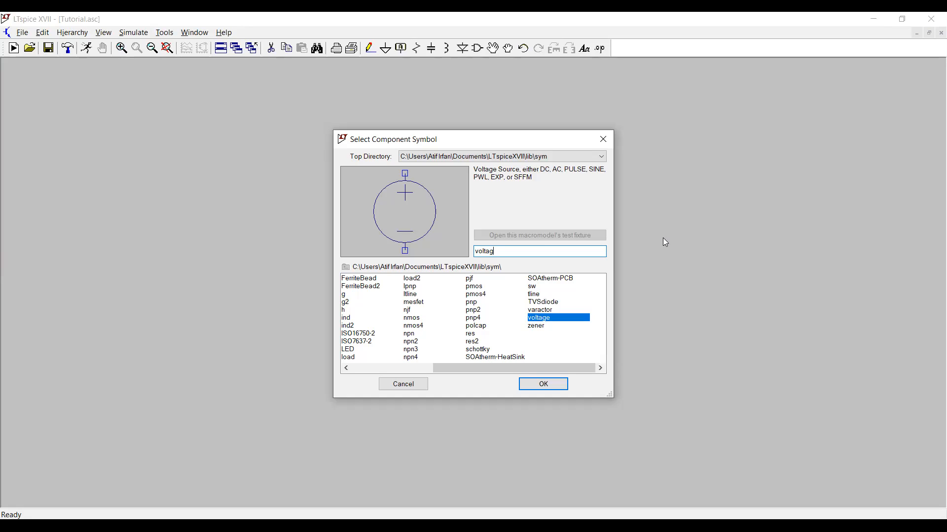
double_click(540, 321)
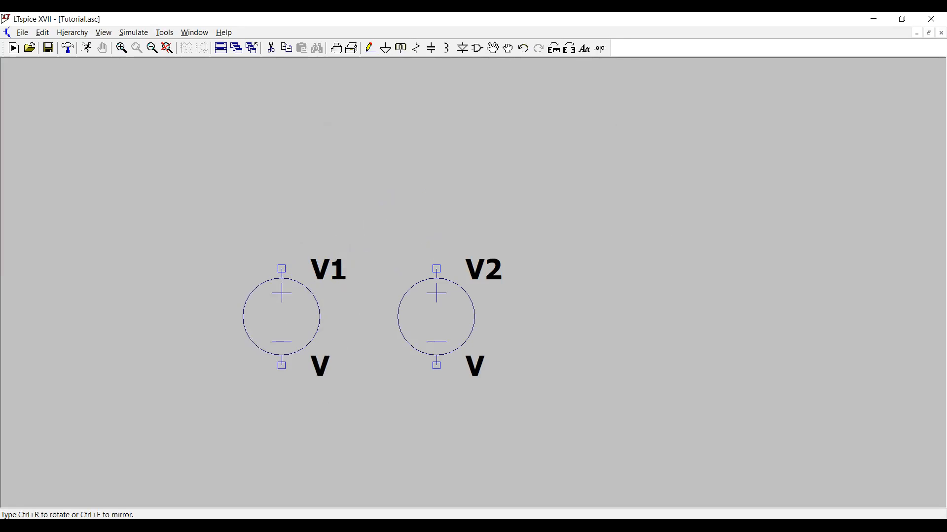
key(Escape)
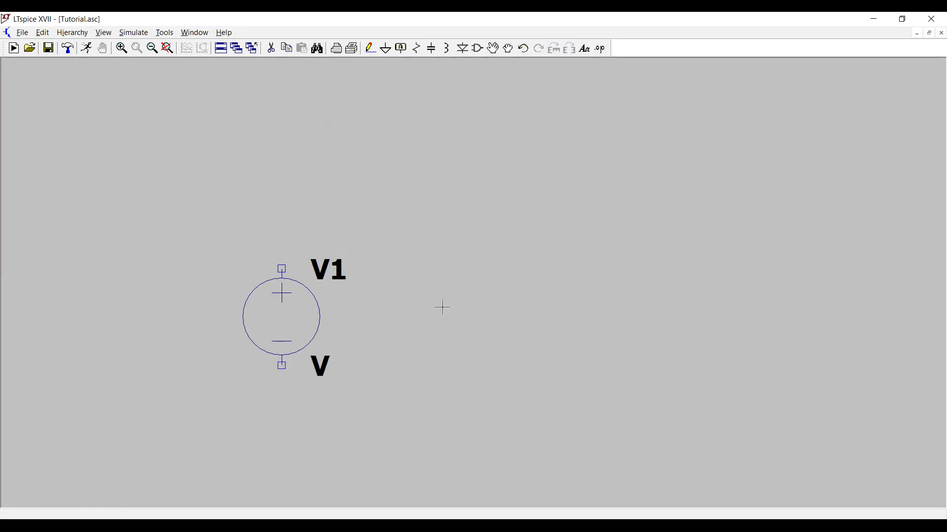
Place a resistor rotated to horizontal, above and to the right of voltage source V1
click(418, 52)
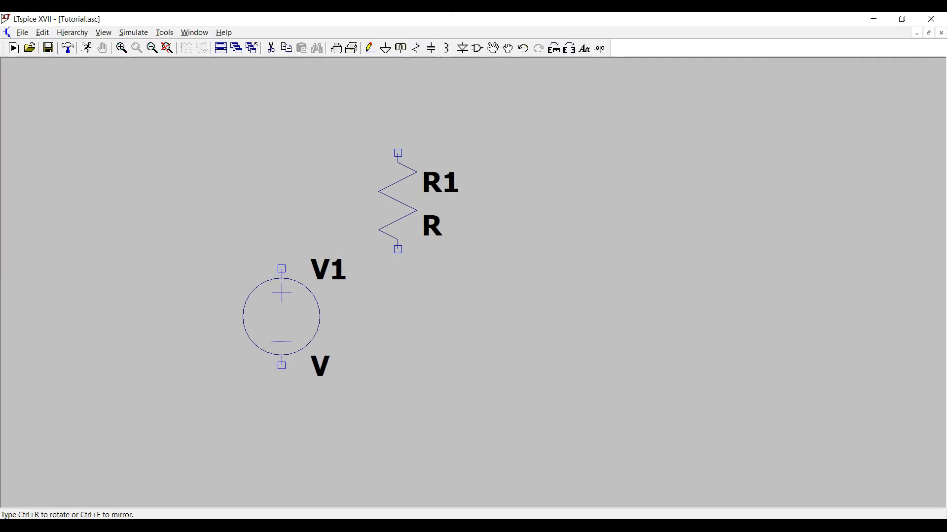
key(ctrl+r)
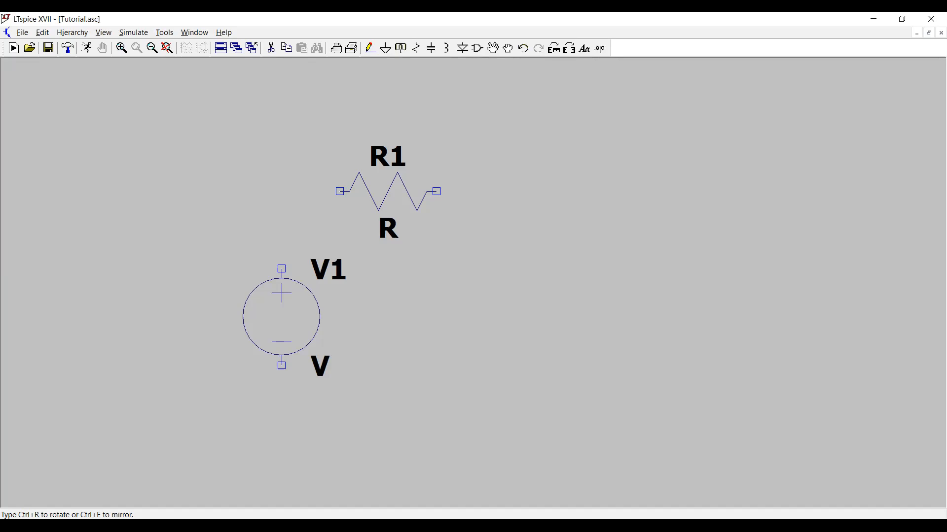
key(ctrl+r)
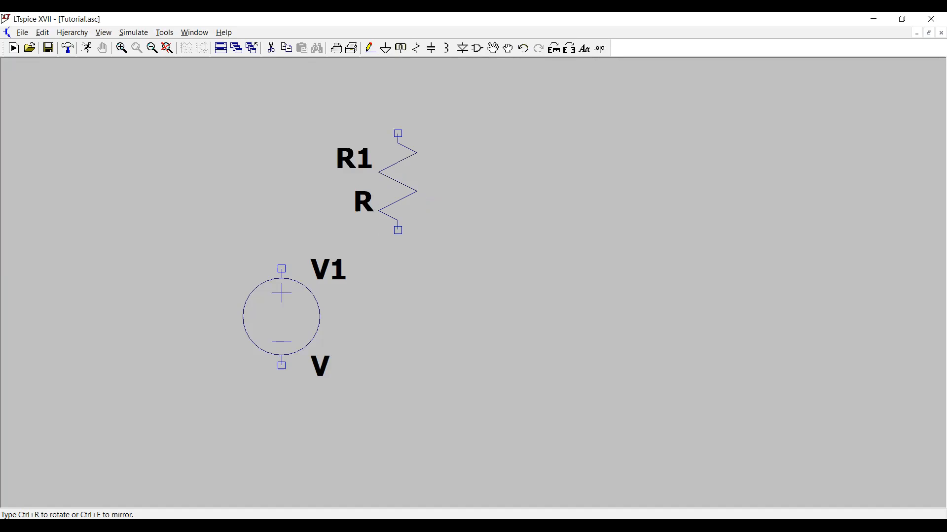
key(ctrl+r)
key(ctrl+r)
key(ctrl+r)
key(ctrl+r)
key(ctrl+r)
key(ctrl+r)
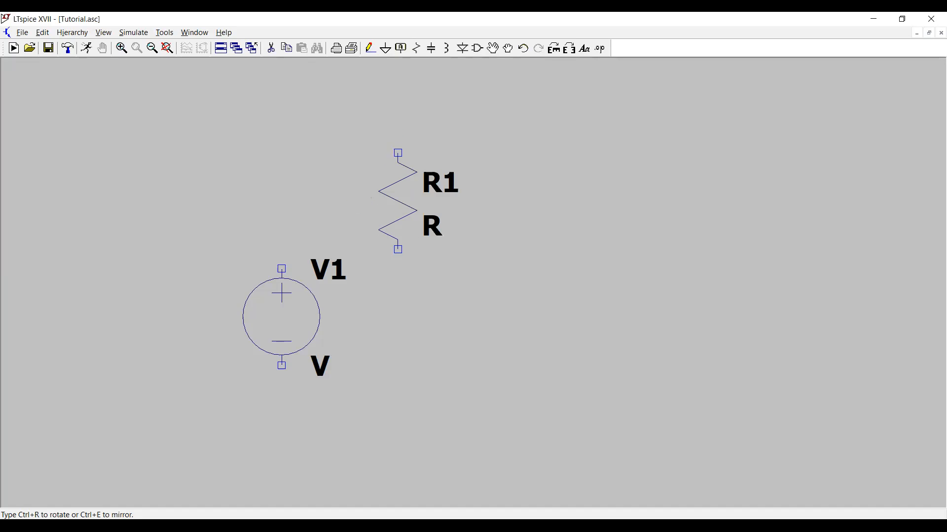
key(ctrl+r)
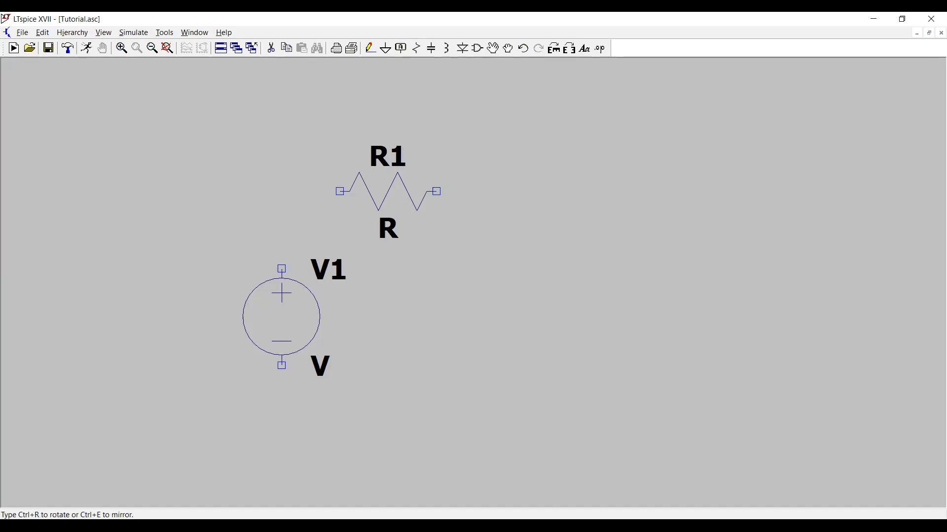
click(388, 211)
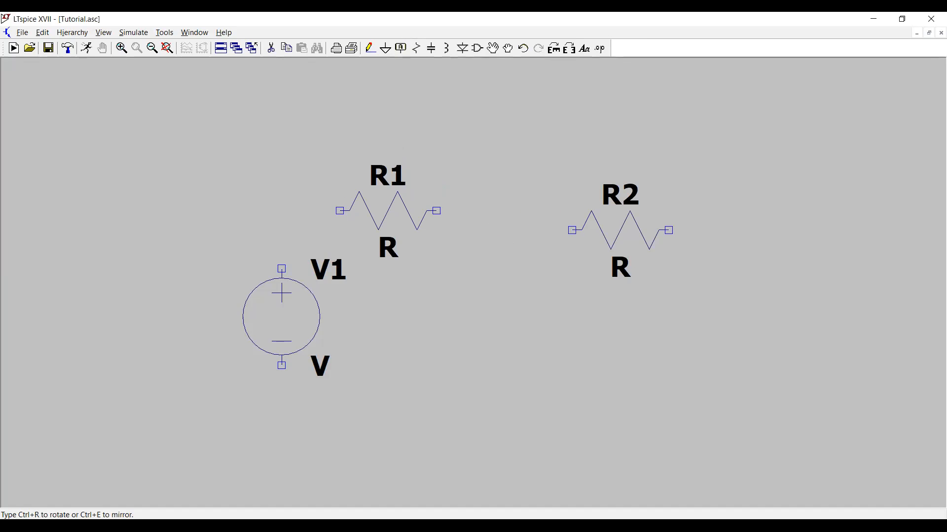
Place a second resistor, rotated to vertical, to the right of R1 and level with V1
key(ctrl+r)
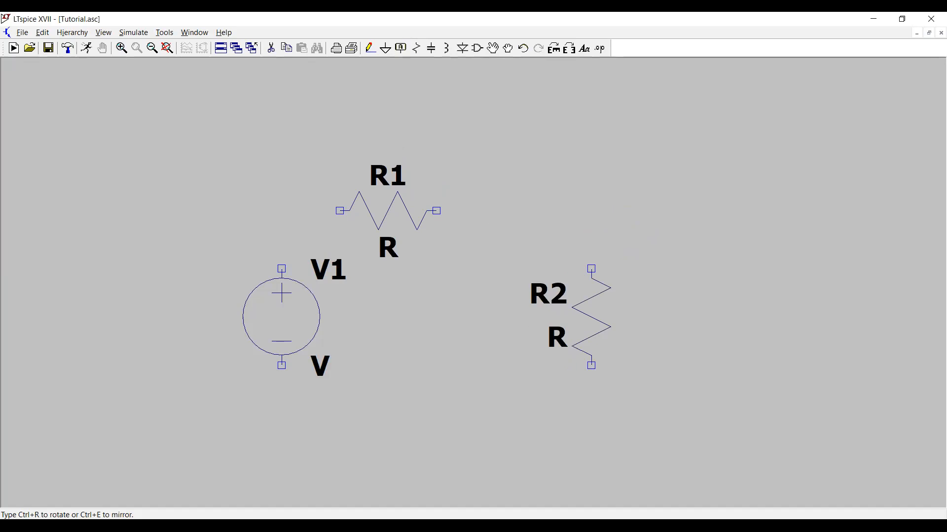
click(572, 317)
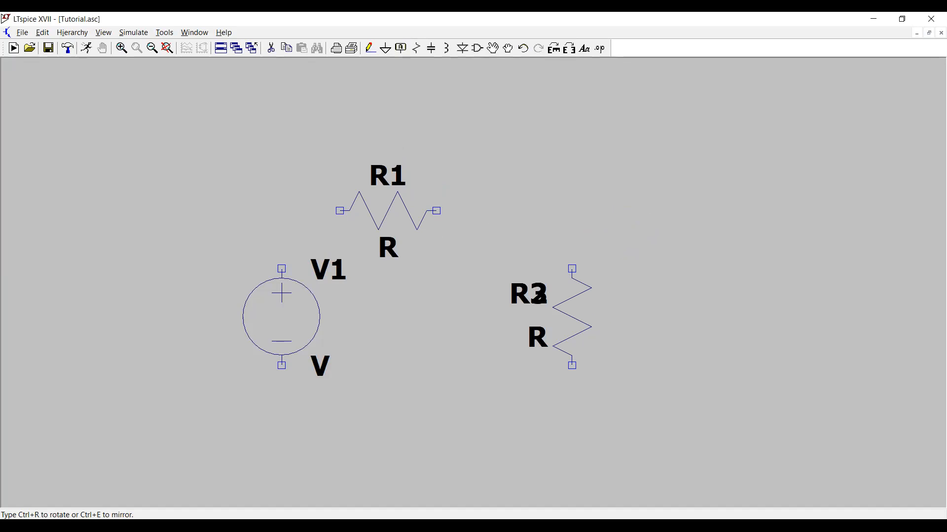
key(Escape)
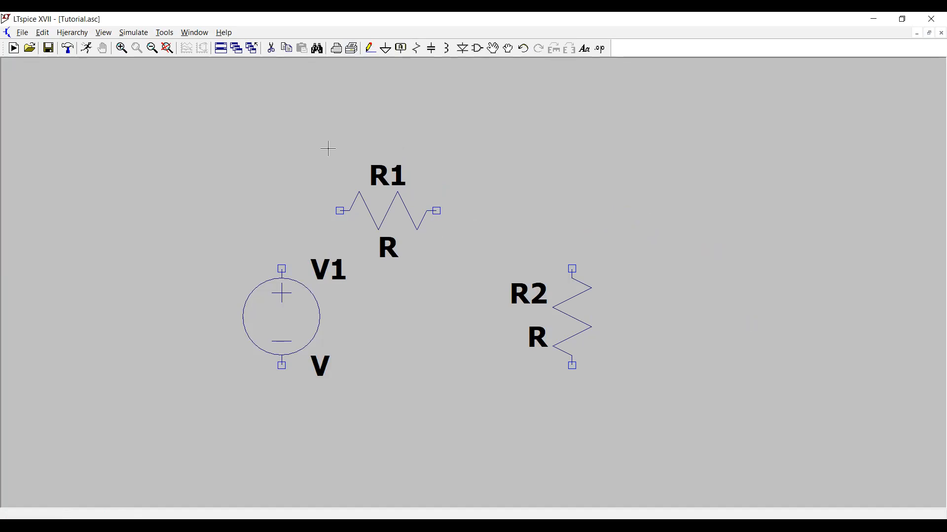
Wire V1's positive terminal up and across to the left terminal of R1
click(372, 48)
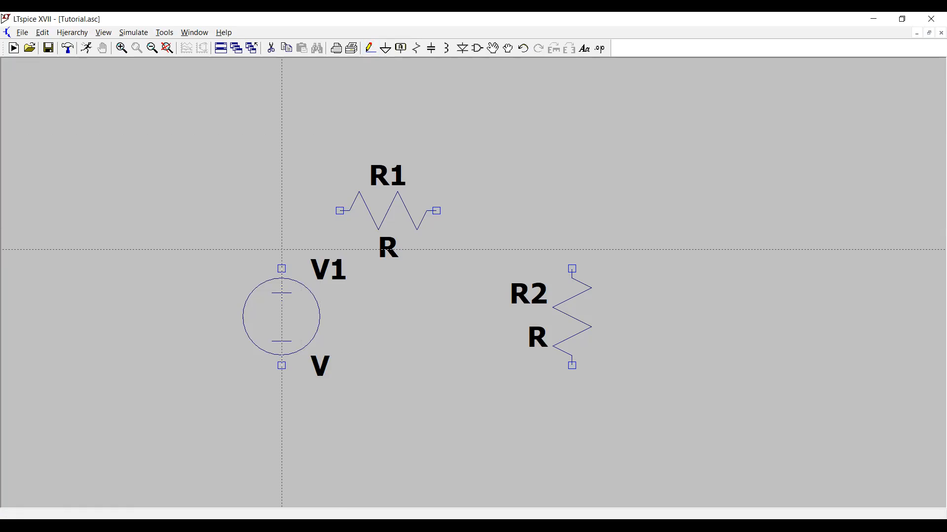
click(282, 269)
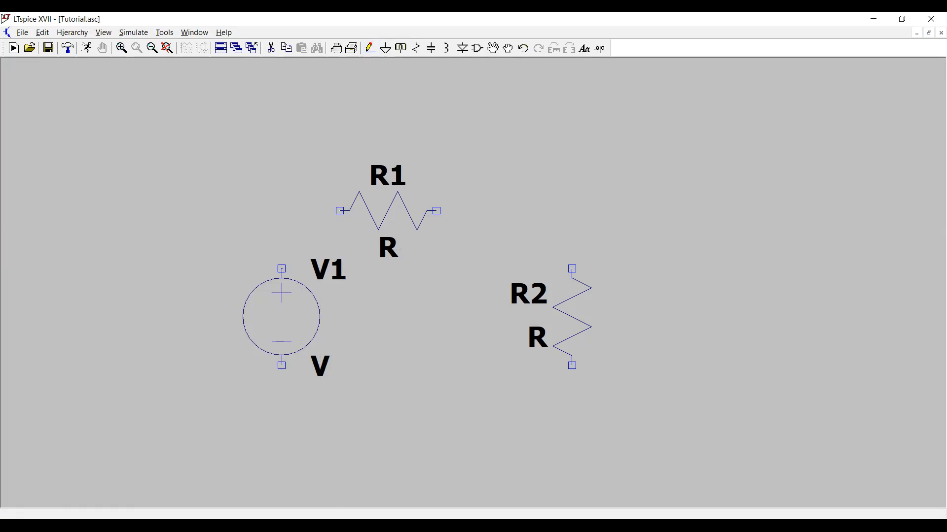
right_click(281, 211)
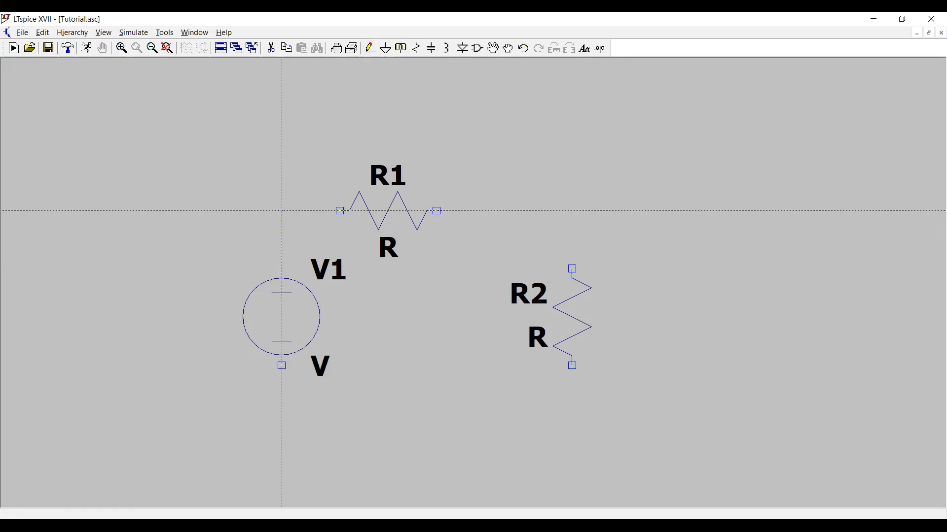
click(340, 211)
key(Escape)
key(F3)
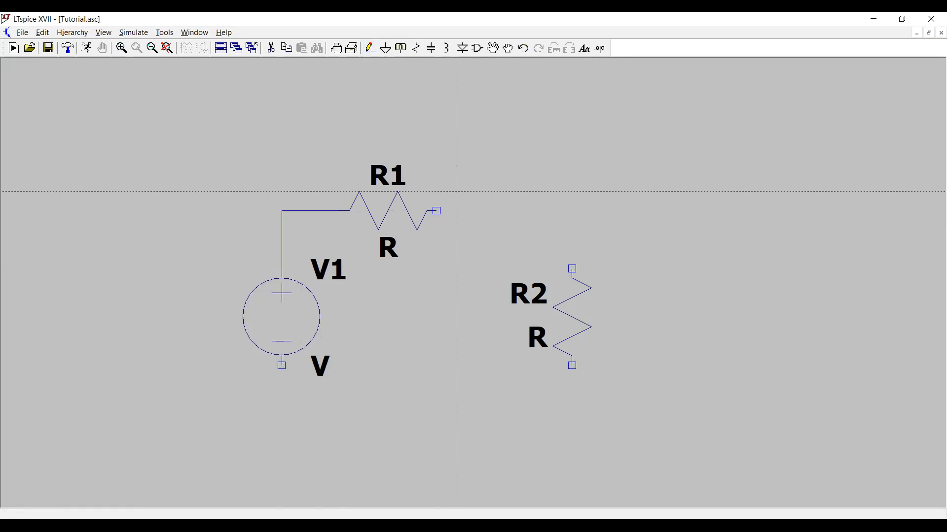
key(Escape)
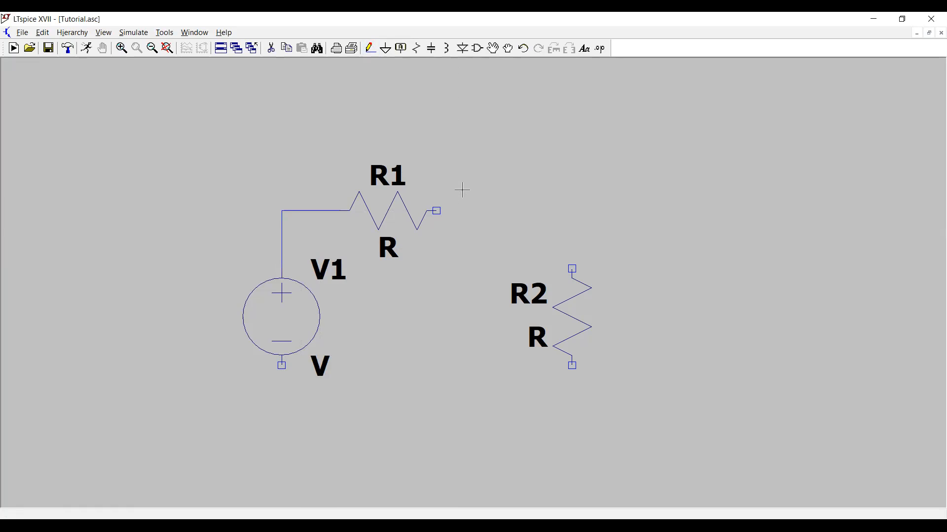
Wire R1's right terminal across and down to the upper terminal of R2
right_click(468, 207)
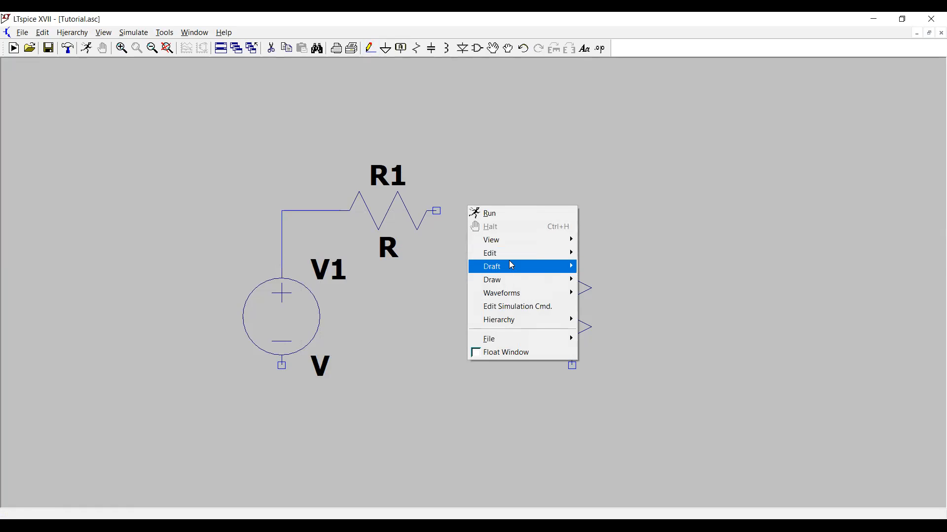
mouse_move(511, 263)
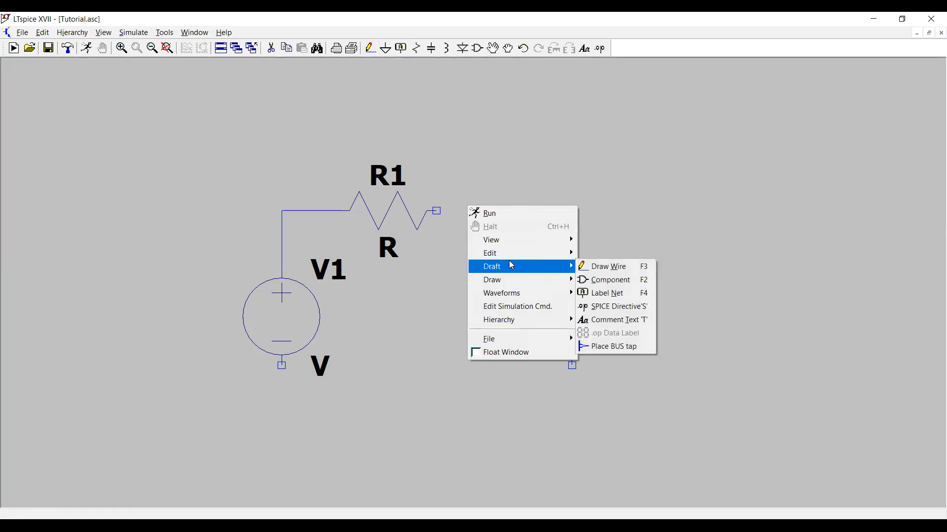
click(598, 270)
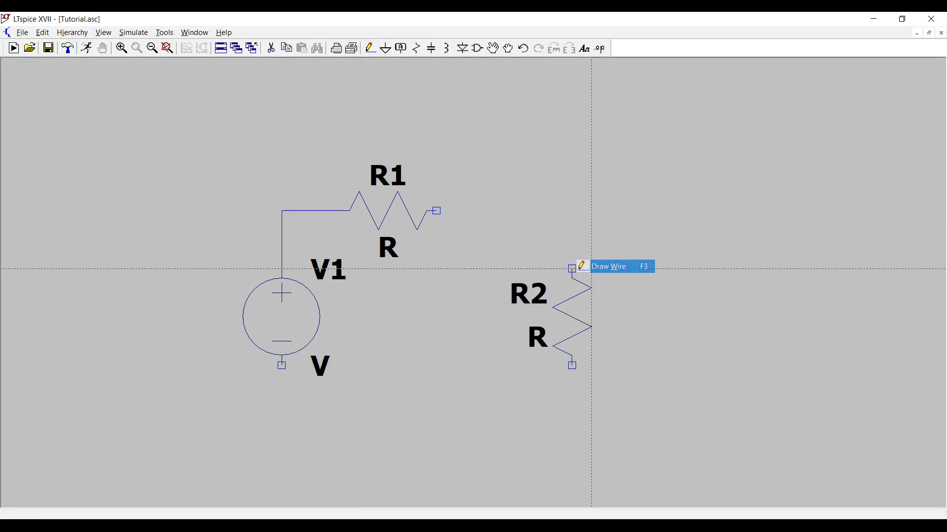
click(436, 211)
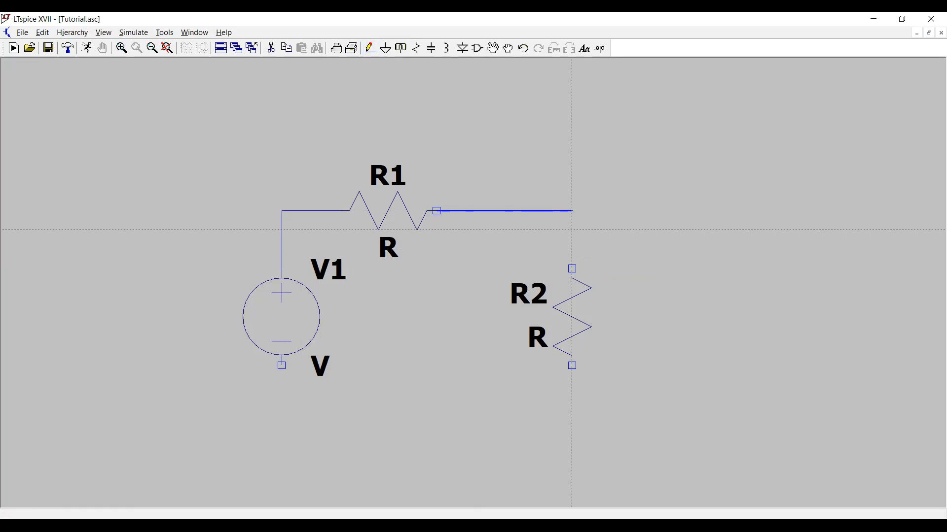
click(572, 269)
key(Escape)
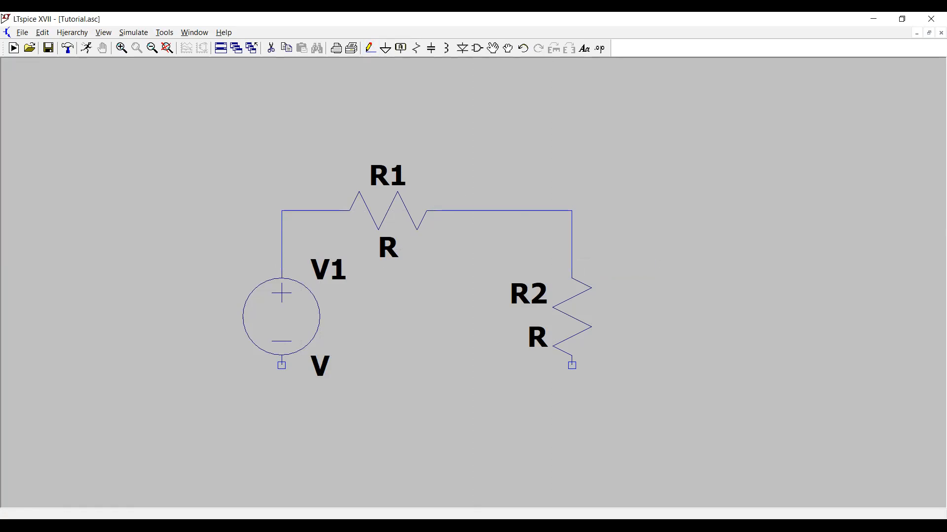
Wire R2's lower terminal down, across and up to V1's negative terminal to close the loop
click(572, 366)
click(571, 404)
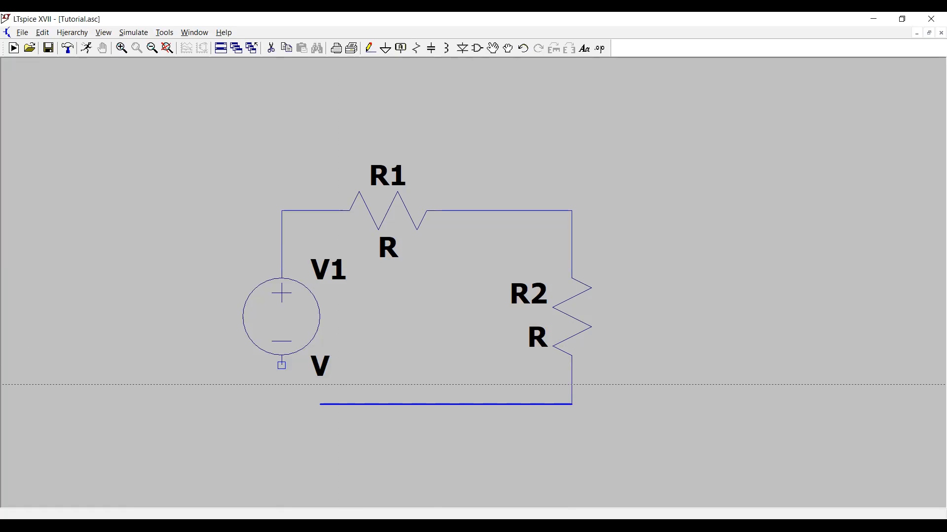
click(282, 404)
click(281, 365)
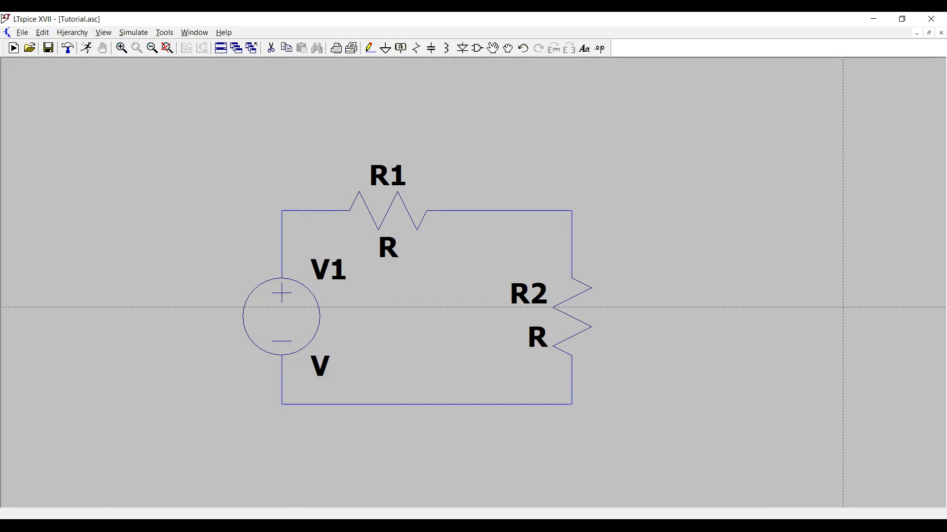
key(Escape)
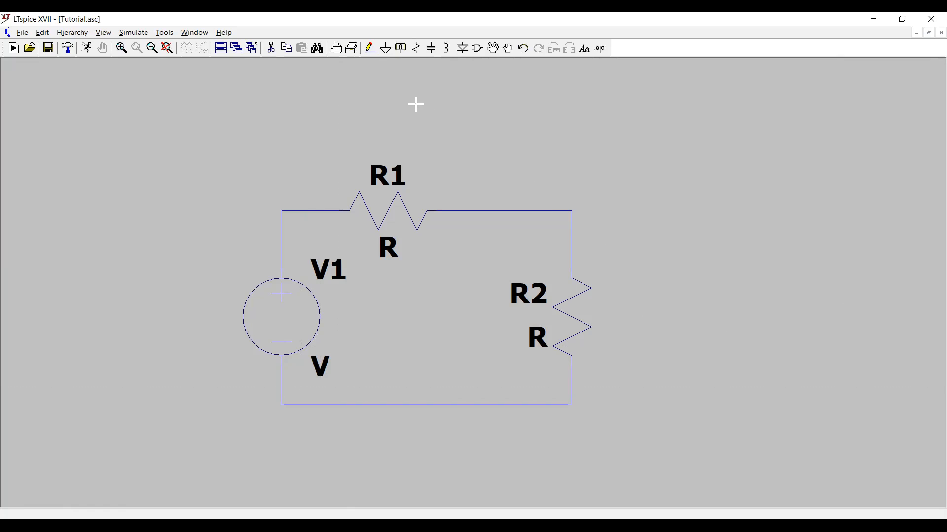
Delete the horizontal wire segment between R1 and the corner above R2
click(271, 48)
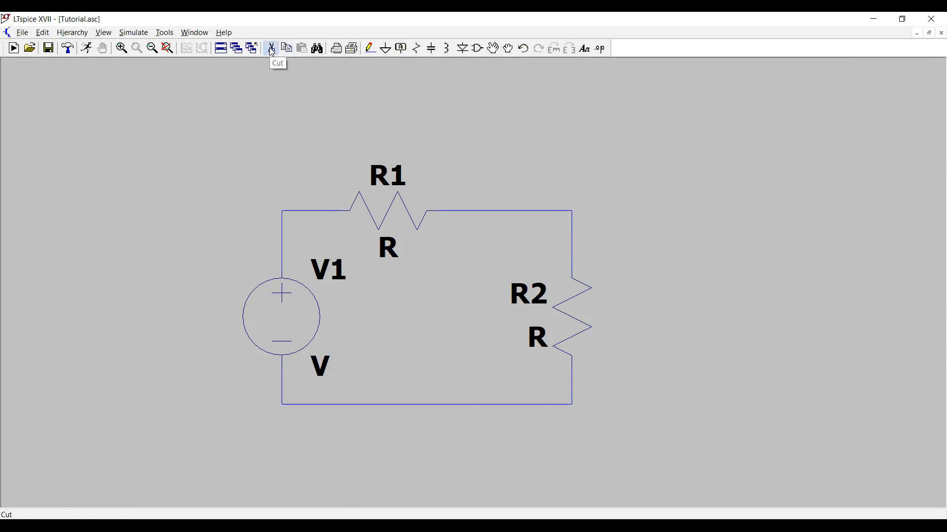
click(532, 213)
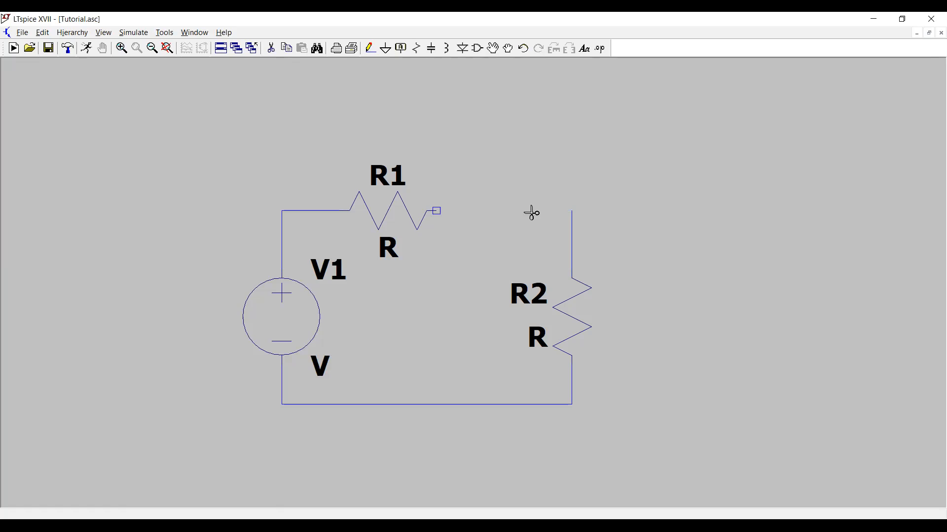
key(Escape)
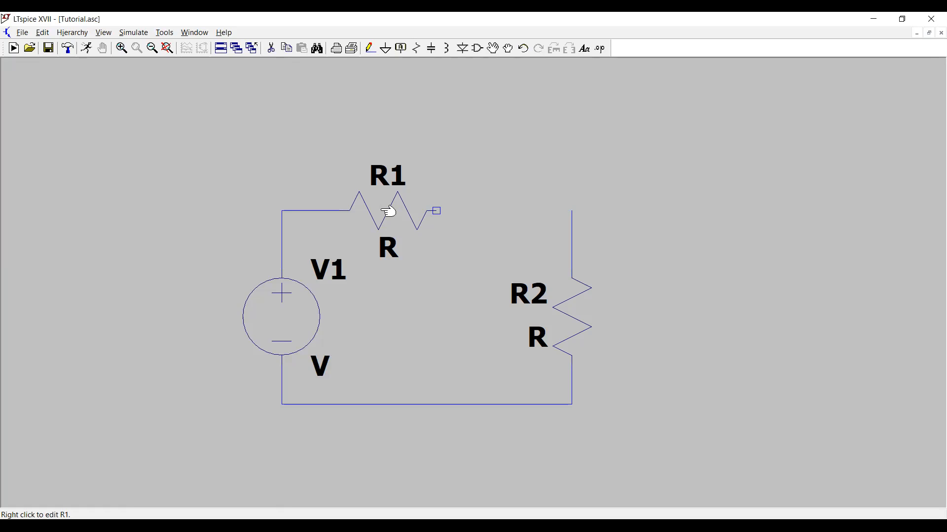
Delete resistor R1 from the circuit
key(Delete)
click(388, 216)
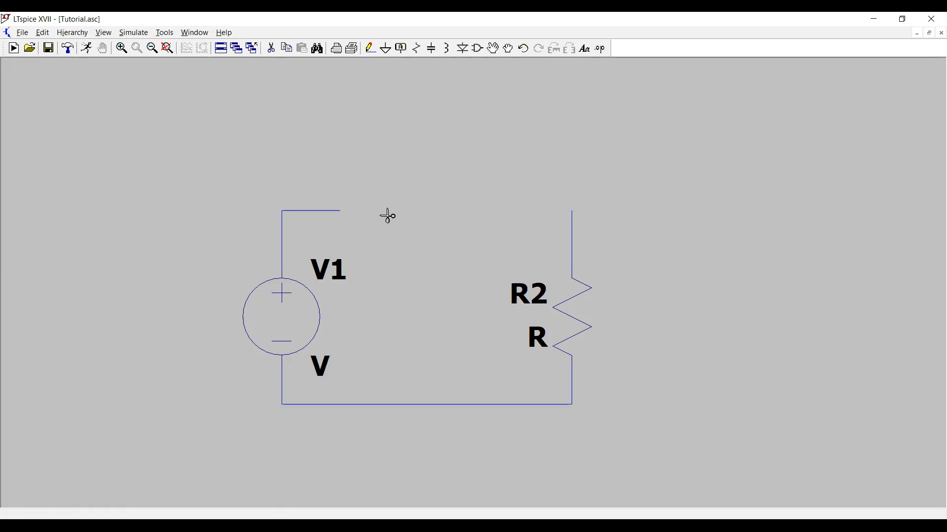
key(ctrl+z)
key(Escape)
Place a new horizontal resistor R1 in the gap between V1's upper wire and the wire above R2
click(417, 48)
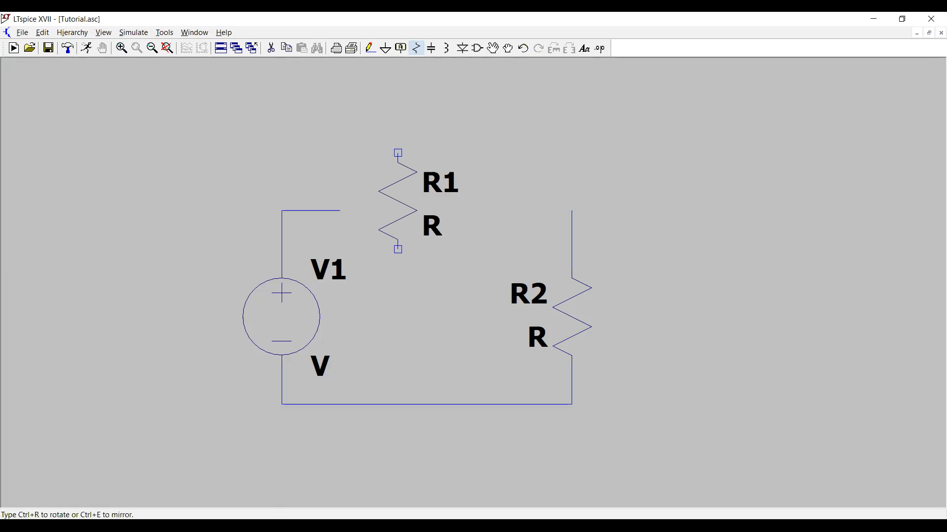
key(ctrl+r)
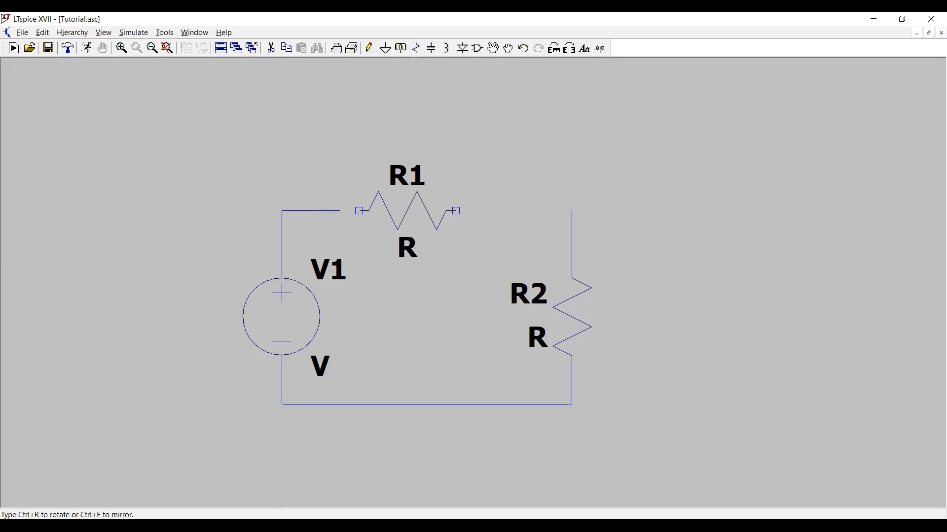
click(411, 202)
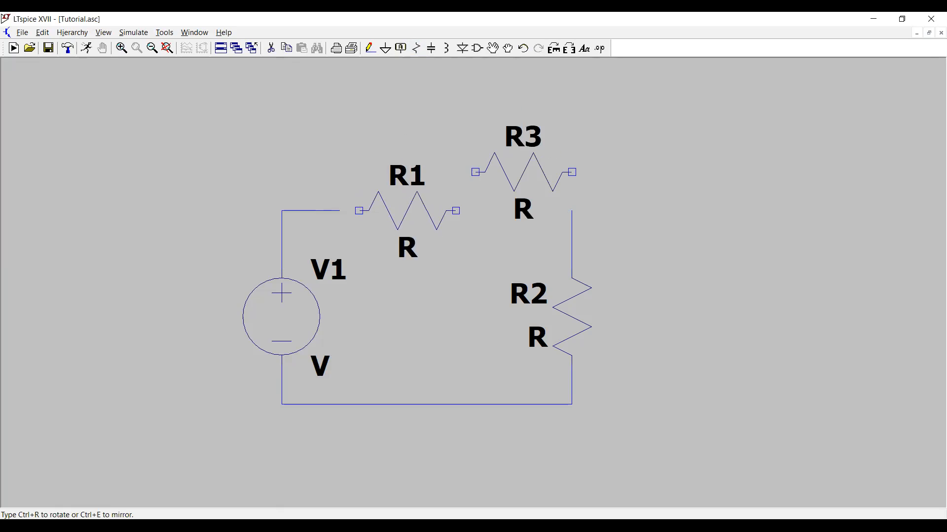
key(Escape)
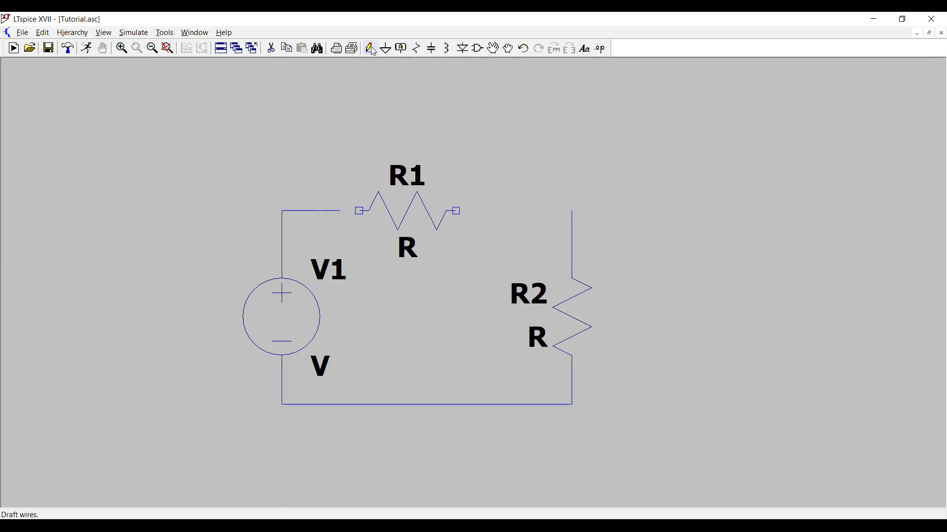
Wire both terminals of R1, joining one to V1's upper wire and the other to the wire above R2
click(359, 211)
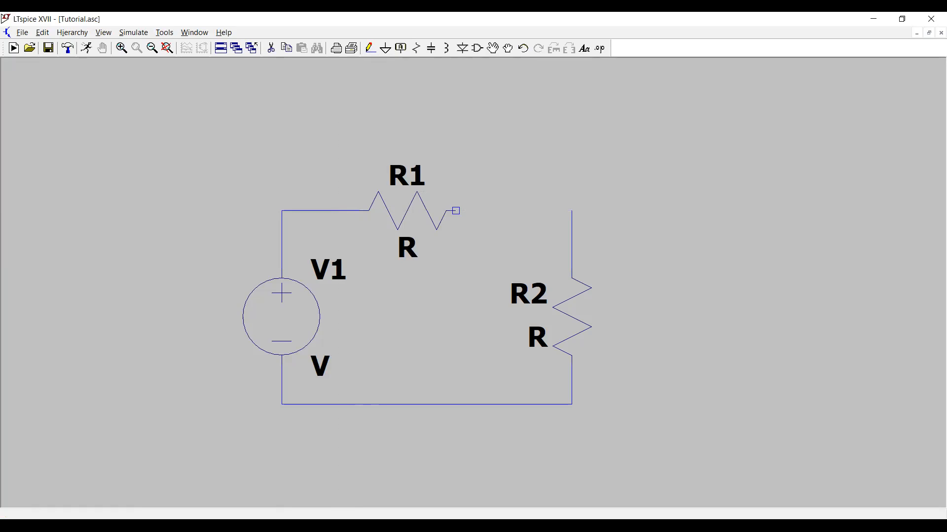
click(456, 211)
click(571, 211)
key(Escape)
Place a ground symbol just below the middle of the circuit's lower wire
click(385, 47)
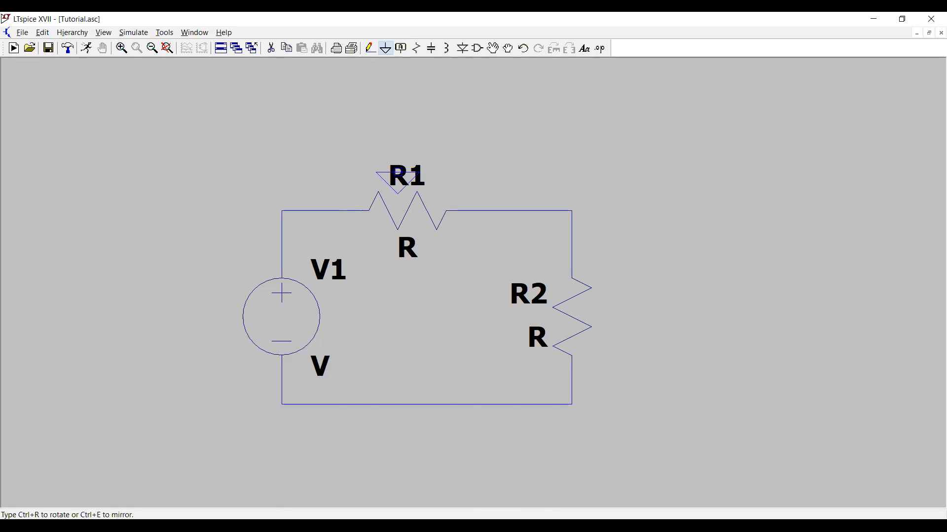
click(418, 444)
key(Escape)
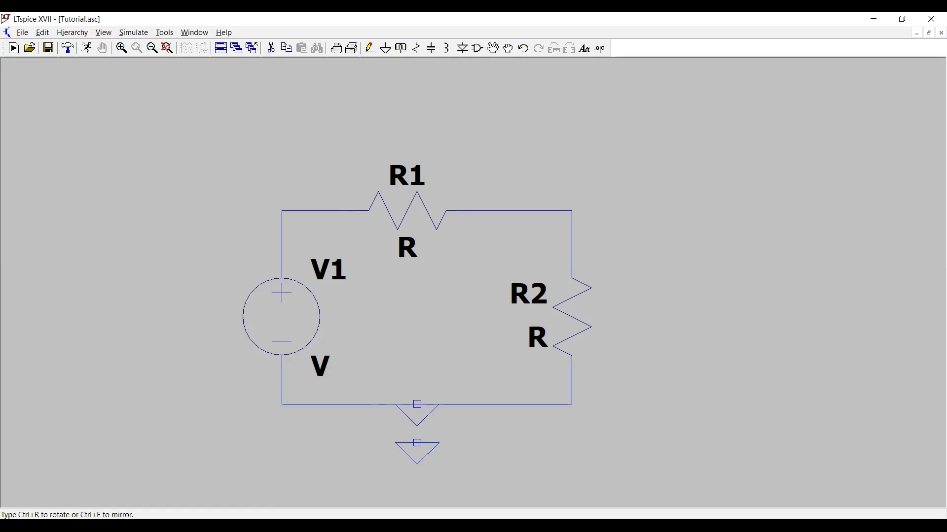
key(Escape)
Wire the ground symbol vertically up to the circuit's lower wire
click(370, 48)
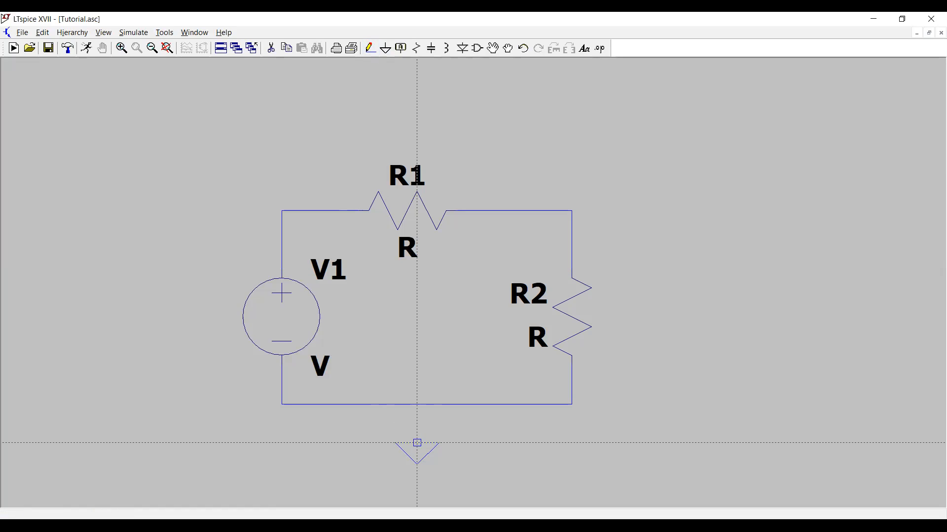
click(417, 443)
click(418, 404)
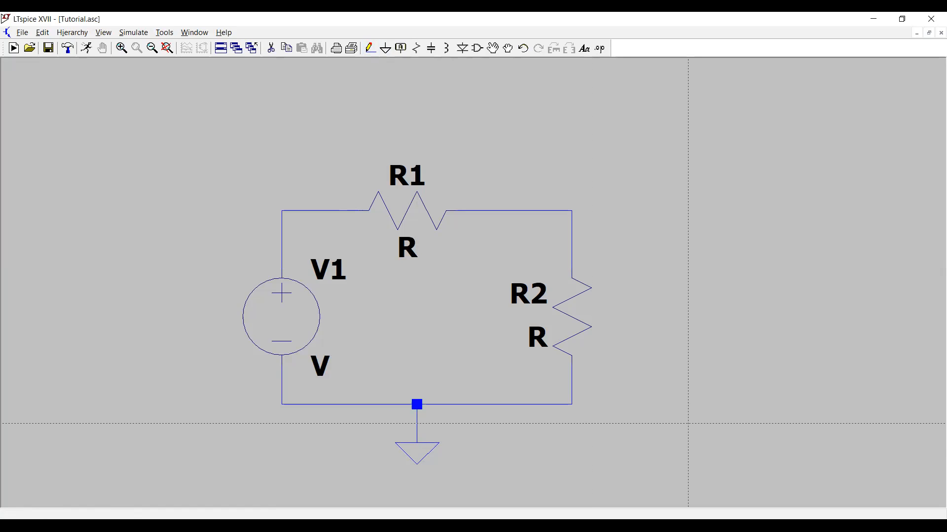
key(Escape)
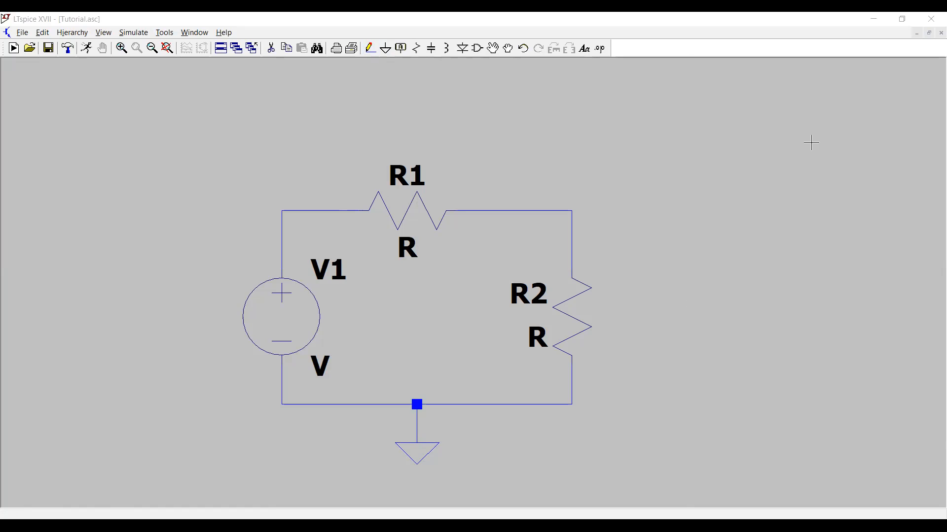
Set the DC value of voltage source V1 to 12 V, leaving its series resistance empty
right_click(305, 308)
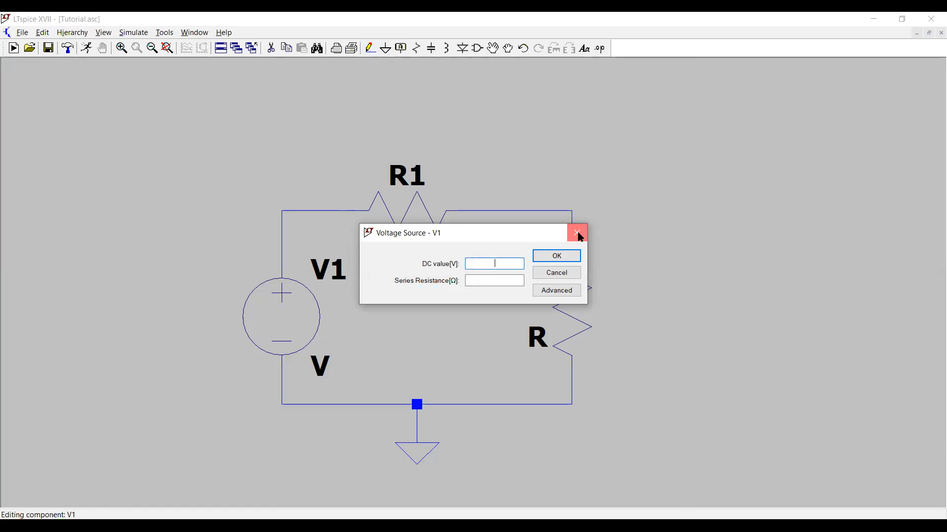
key(Escape)
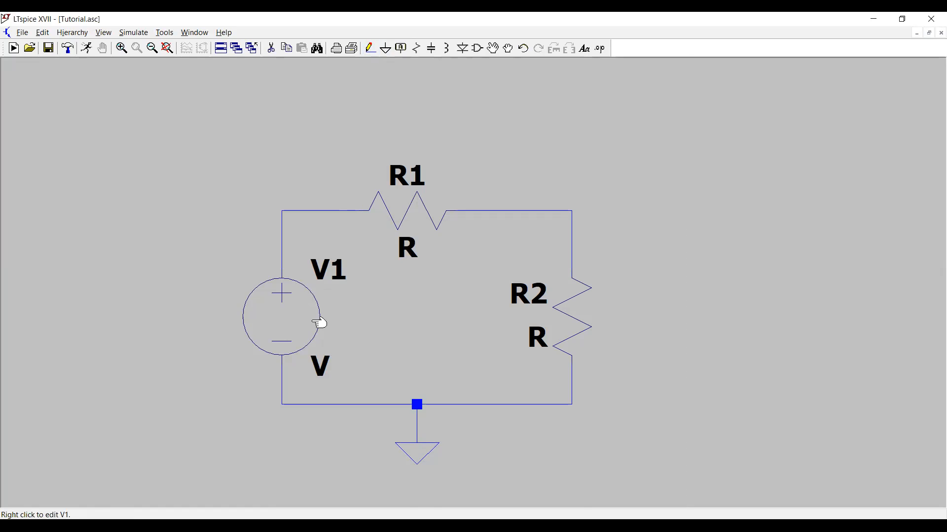
right_click(315, 324)
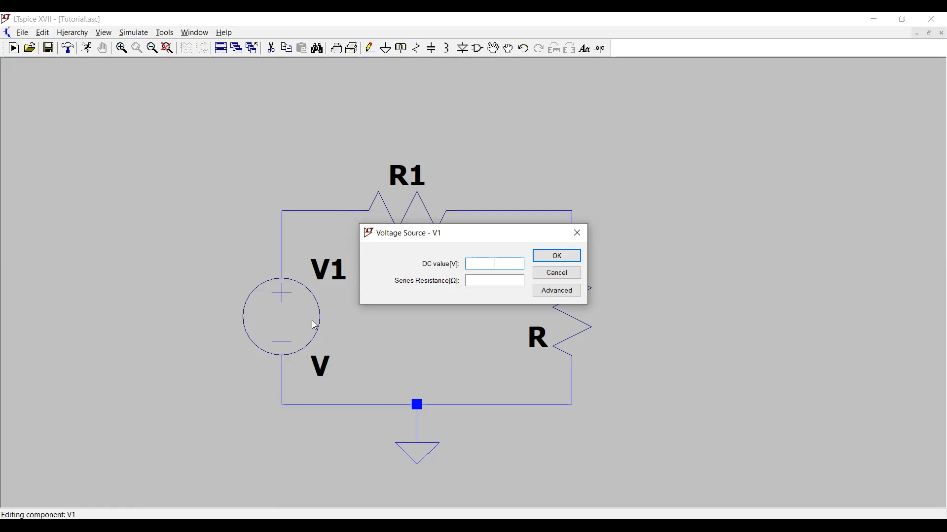
text(12)
click(496, 281)
click(554, 255)
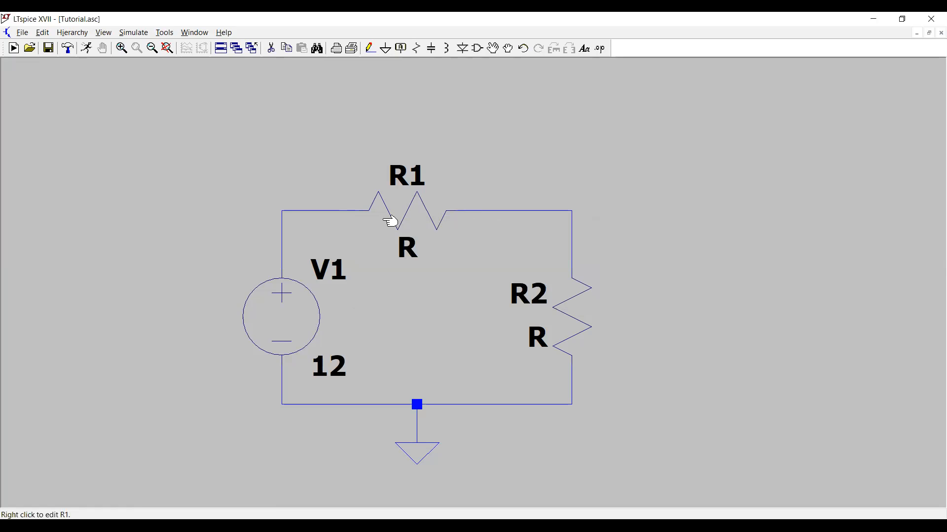
Set the resistance of R1 to 4 Ω
right_click(410, 224)
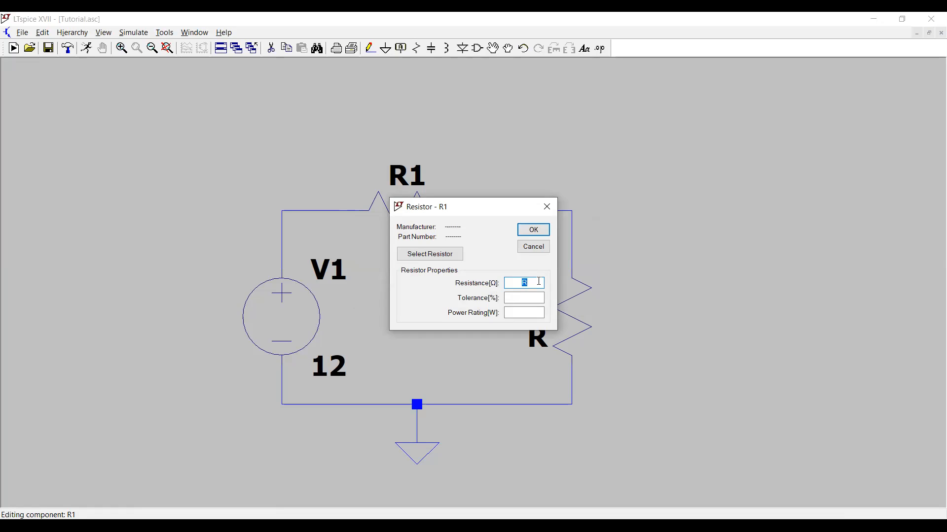
text(4)
click(526, 230)
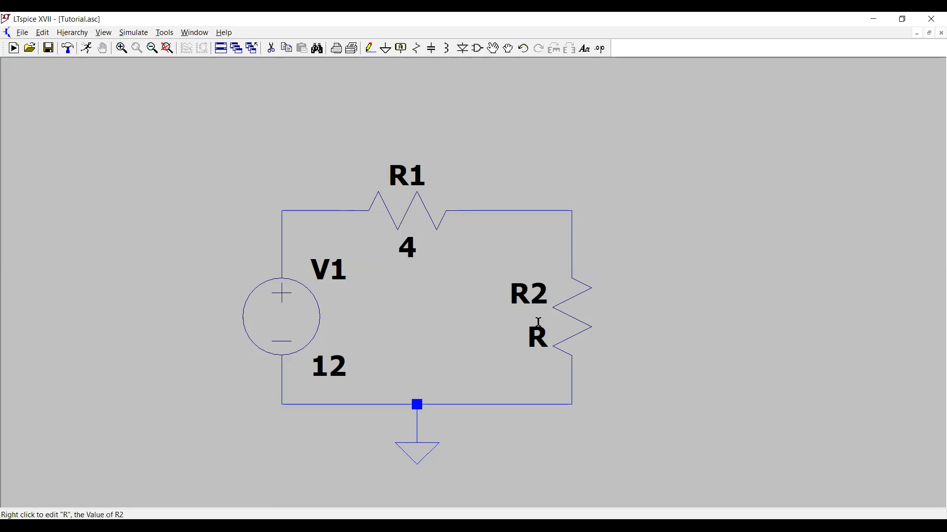
Set the resistance of R2 to 8 Ω
right_click(568, 302)
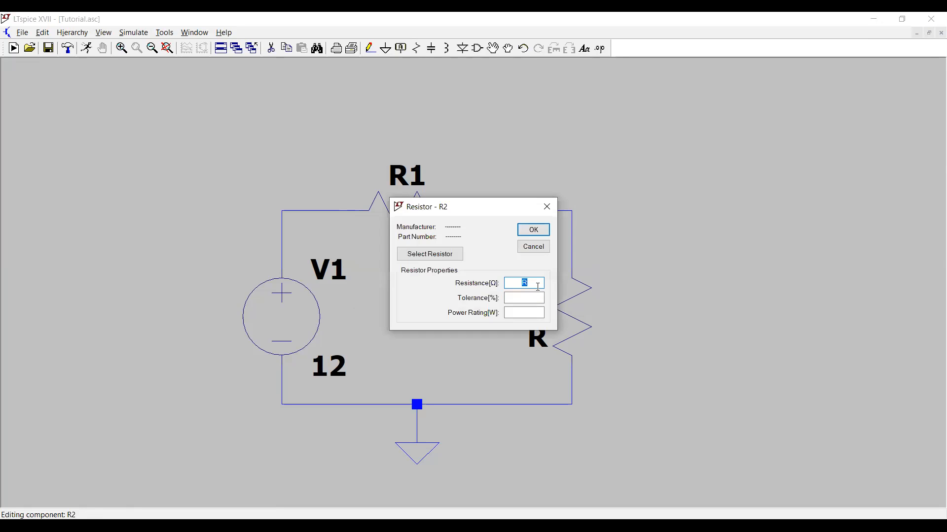
key(BackSpace)
text(6)
key(BackSpace)
text(8)
click(534, 231)
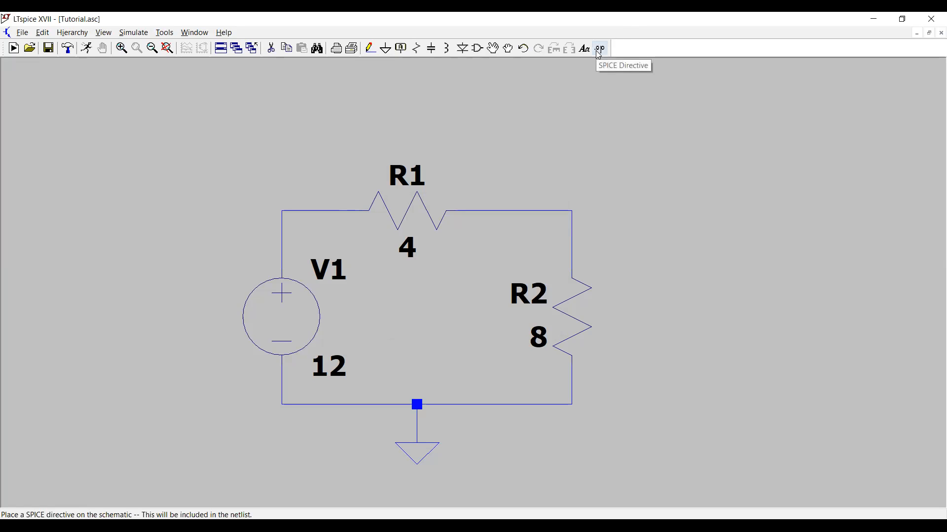
Add the SPICE directive .op to the schematic, placing it above the wire between R1 and R2
right_click(631, 250)
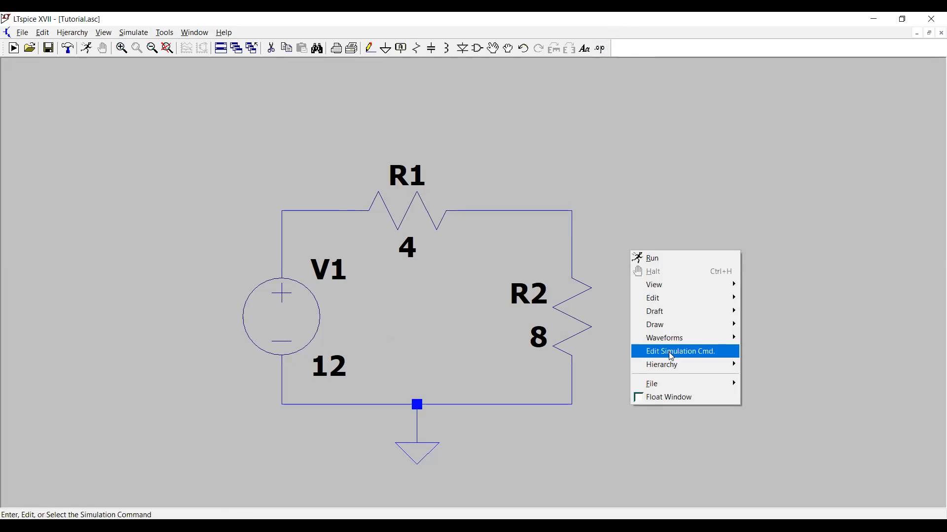
mouse_move(672, 318)
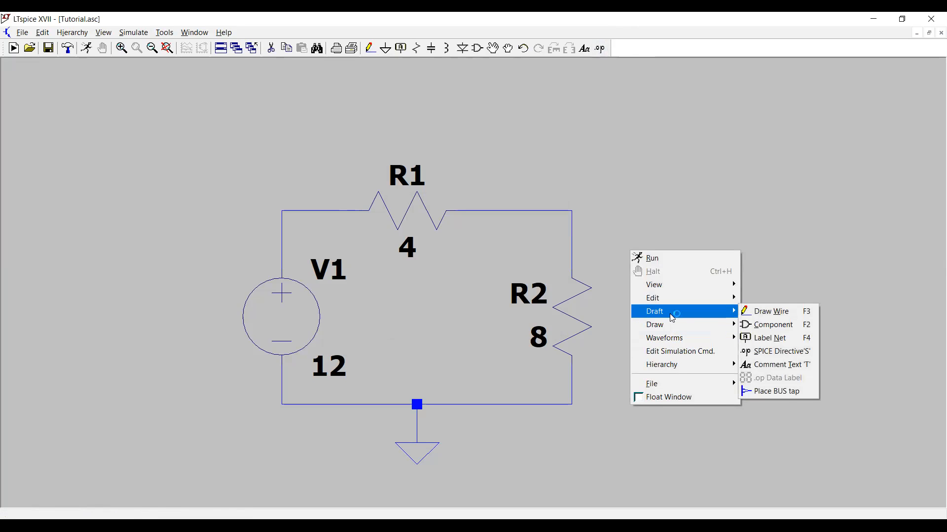
click(775, 358)
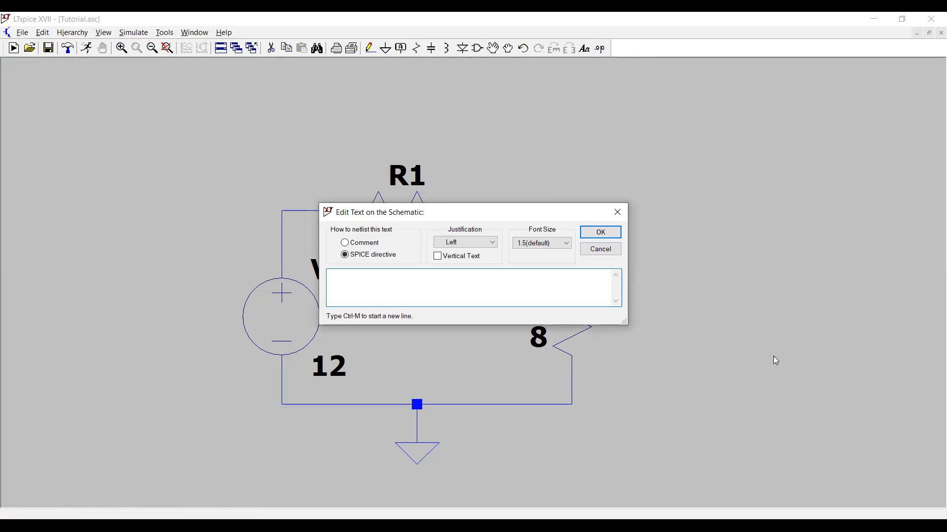
text(.op)
key(Return)
click(557, 157)
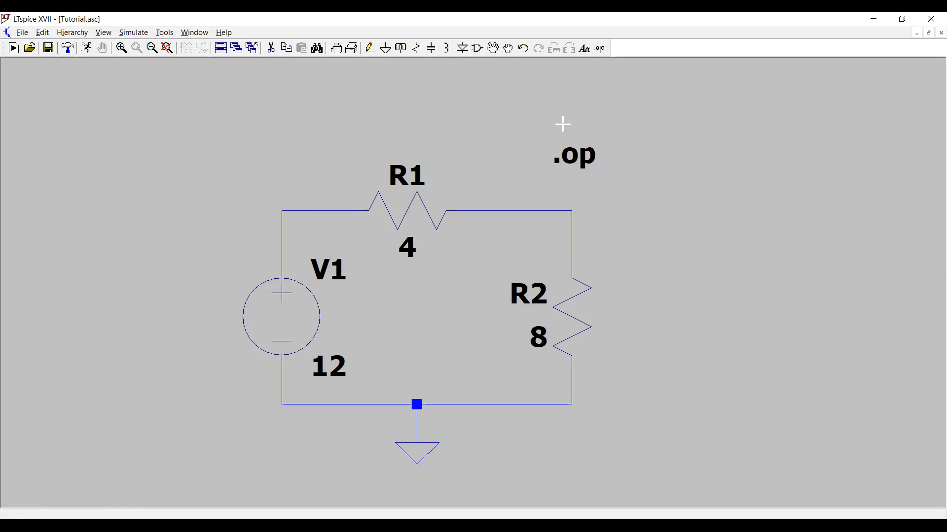
click(600, 49)
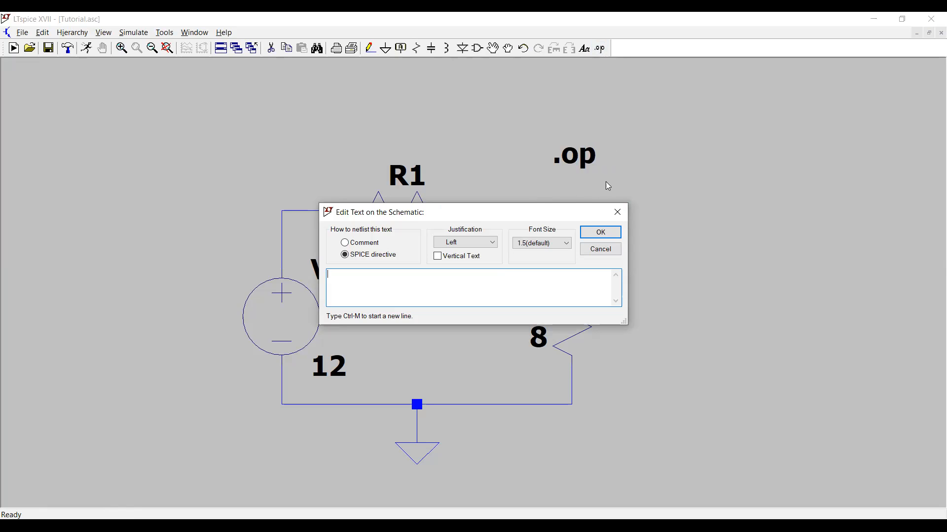
key(Escape)
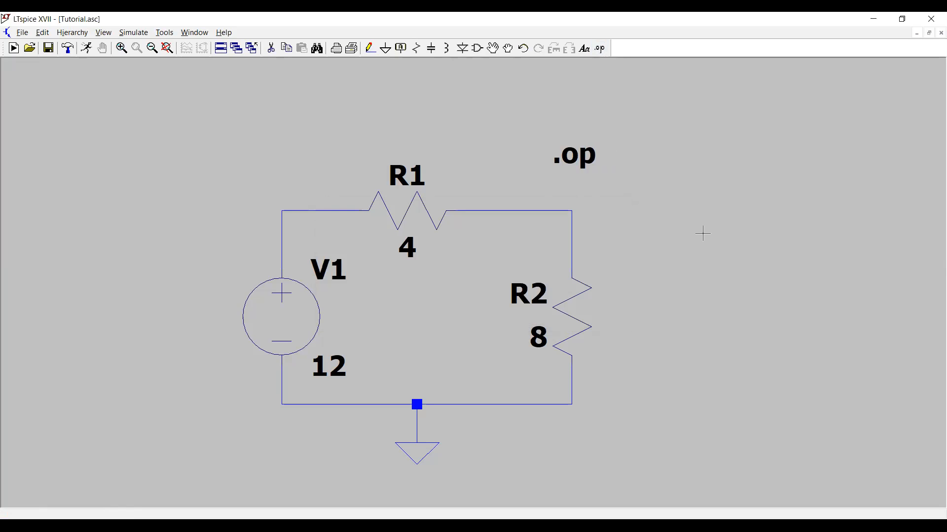
Run the operating point simulation, review the node voltages and device currents, and close the results
click(88, 52)
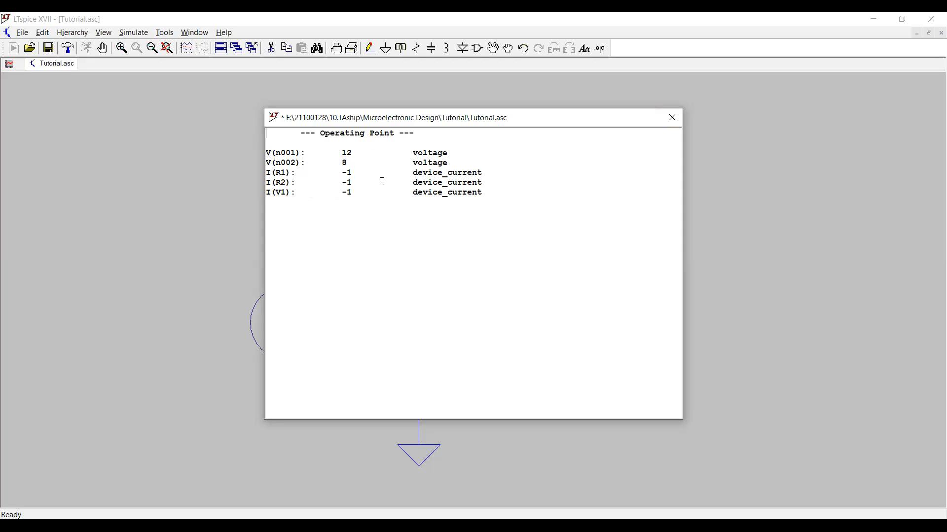
click(672, 117)
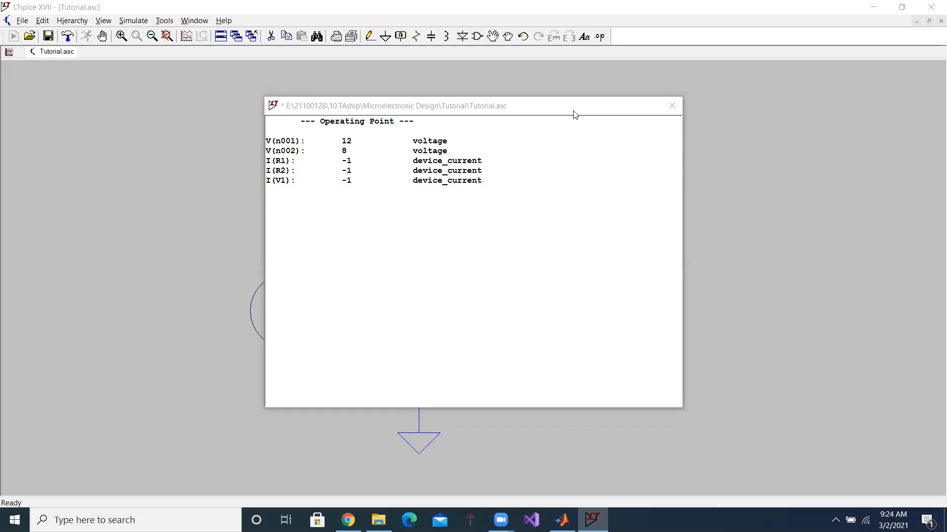
click(828, 137)
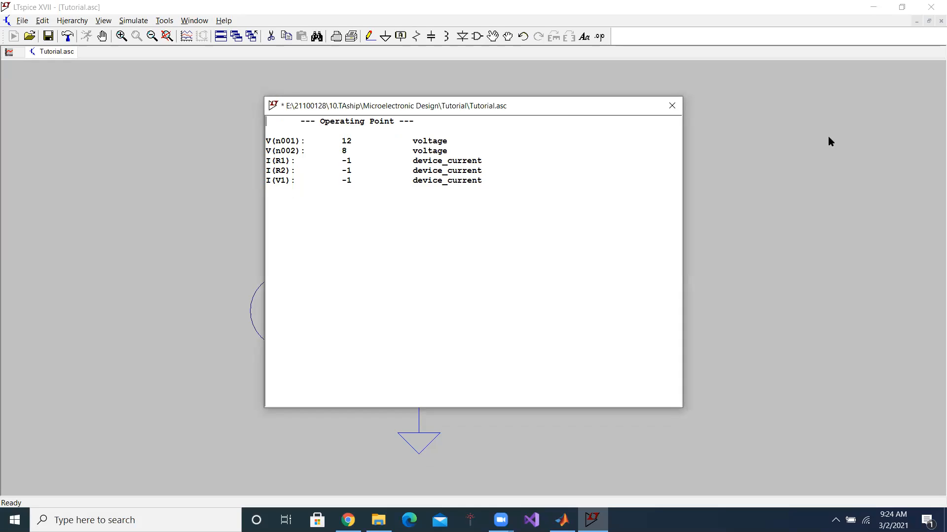
click(778, 120)
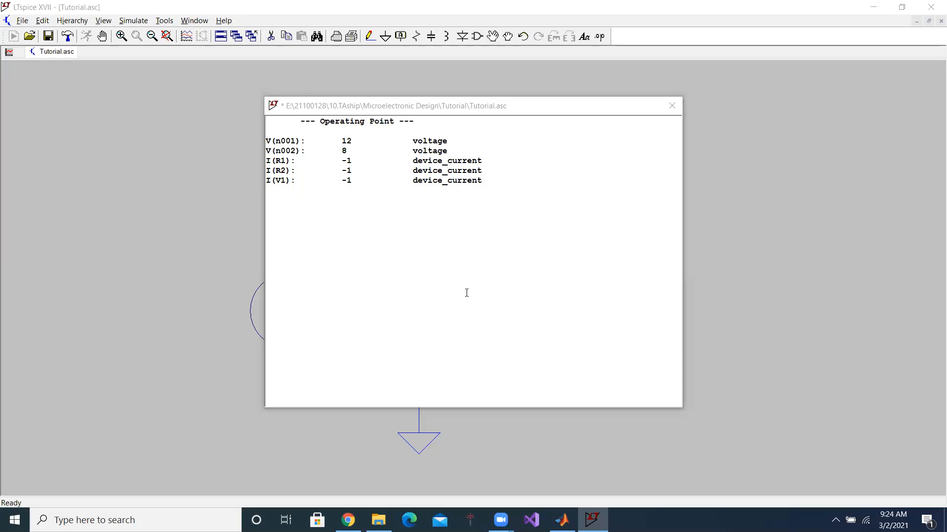
click(468, 113)
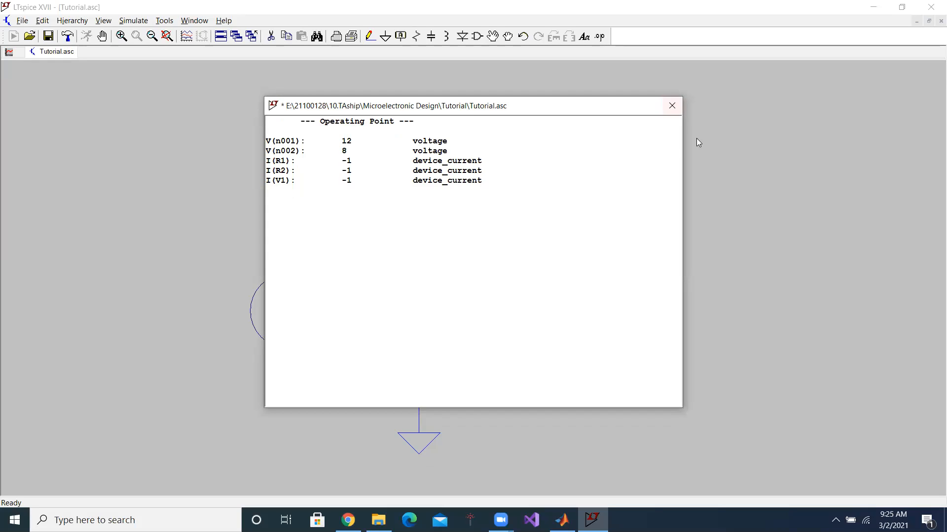
click(670, 110)
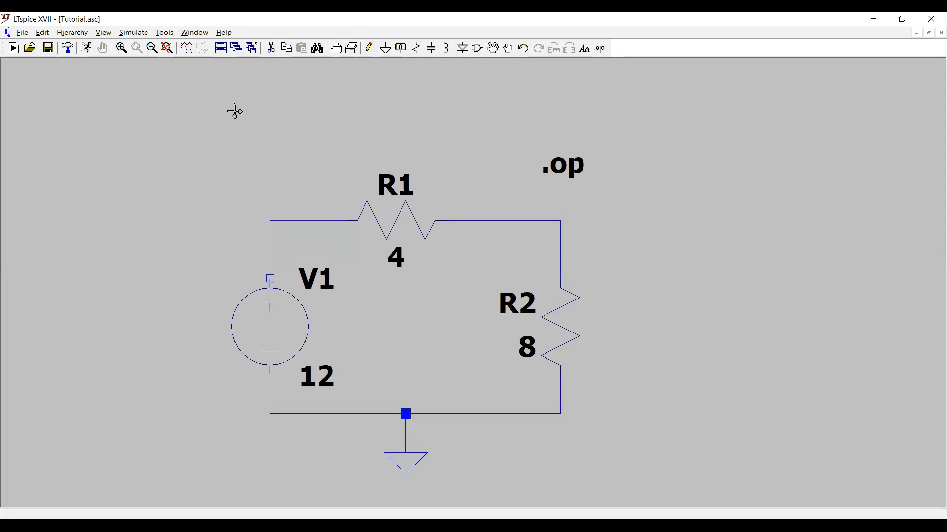
Wire the open end of R1's wire down to V1's positive terminal
click(370, 53)
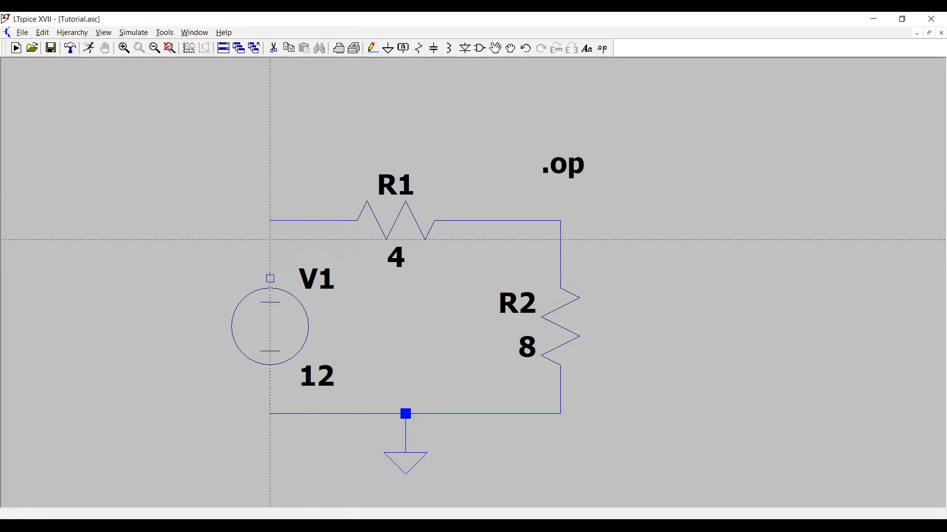
click(270, 220)
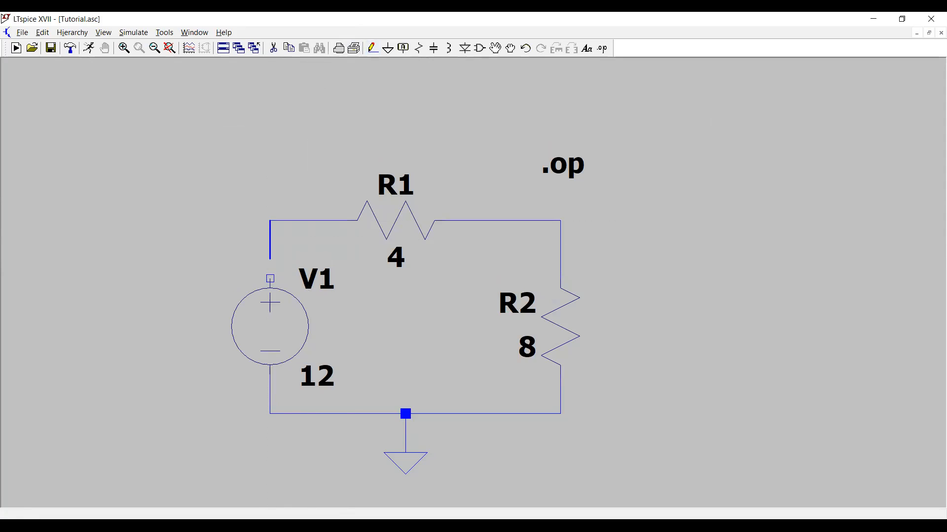
click(270, 278)
key(Escape)
Place an operating point voltage label on the wire between V1 and R1
mouse_move(319, 220)
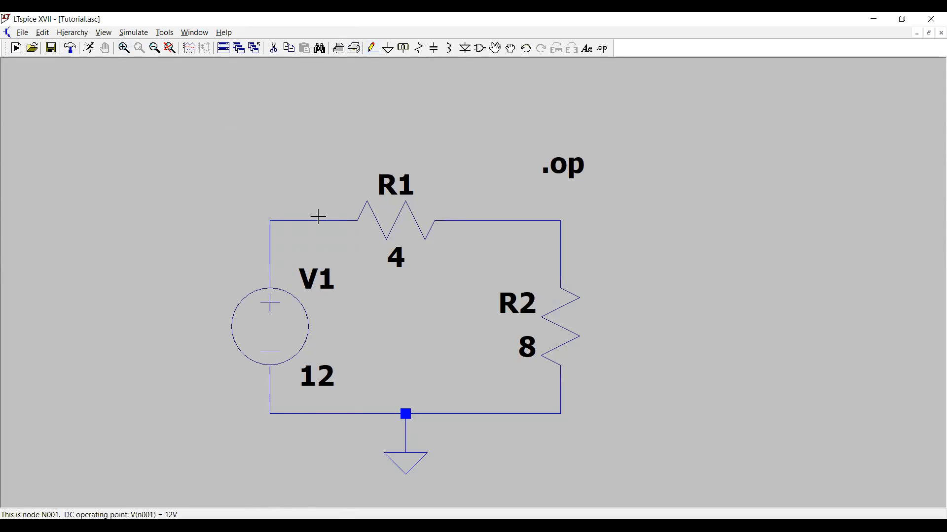
click(318, 220)
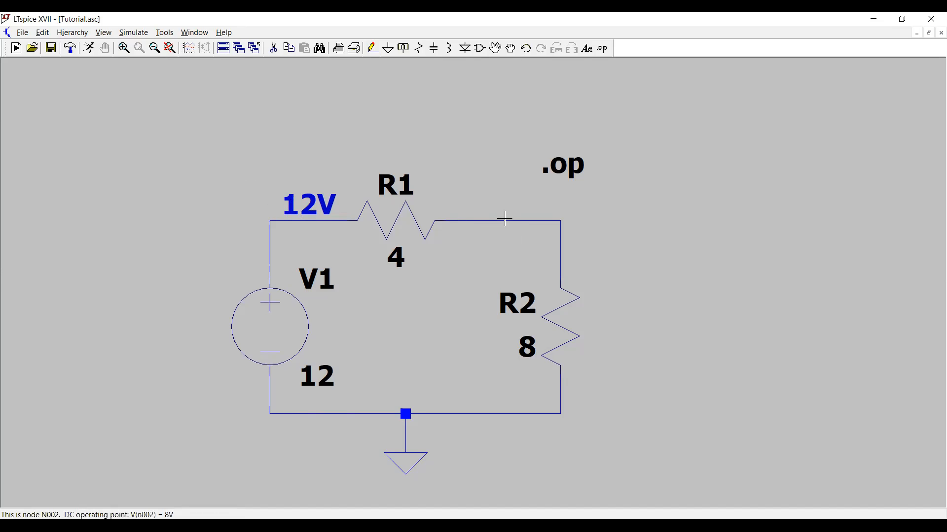
Place operating point voltage labels on the R1–R2 node and on the ground wire at R2's lower end
click(562, 222)
click(565, 213)
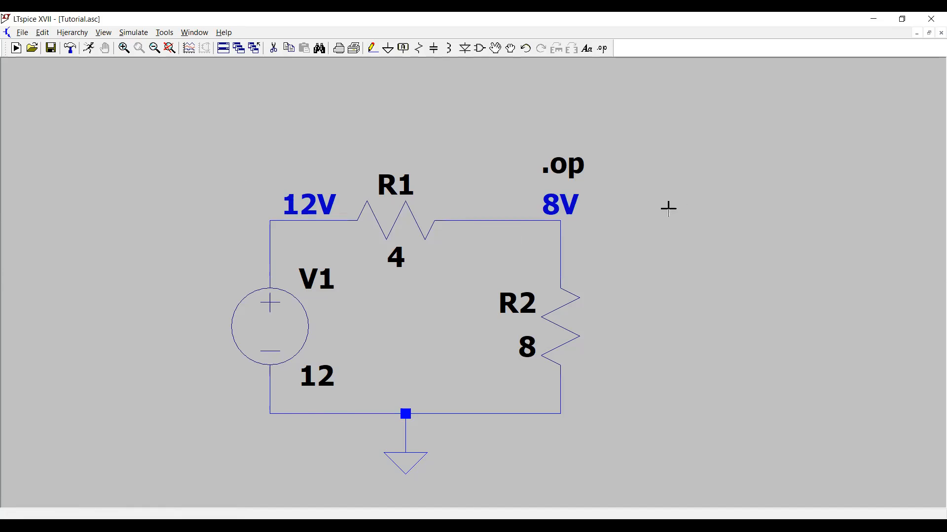
click(561, 411)
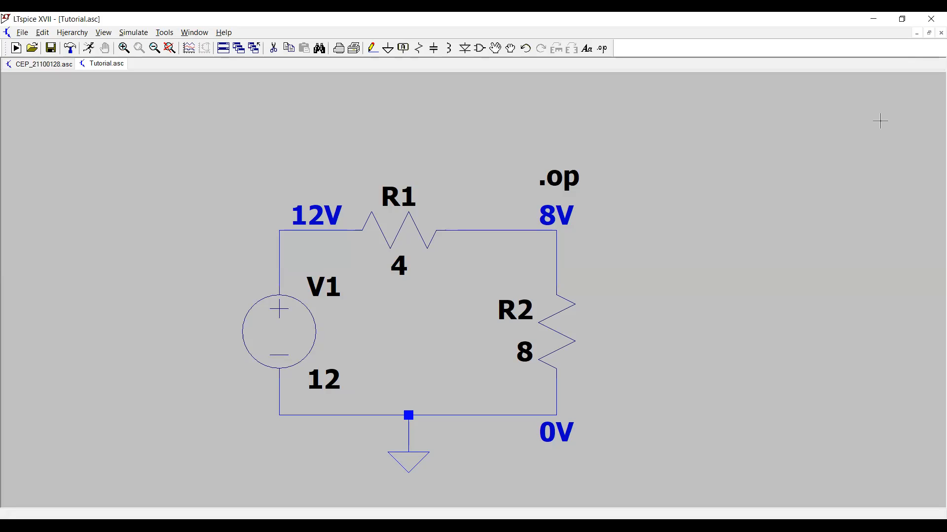
Switch to the open MOSFET amplifier schematic and run its transient simulation
click(36, 67)
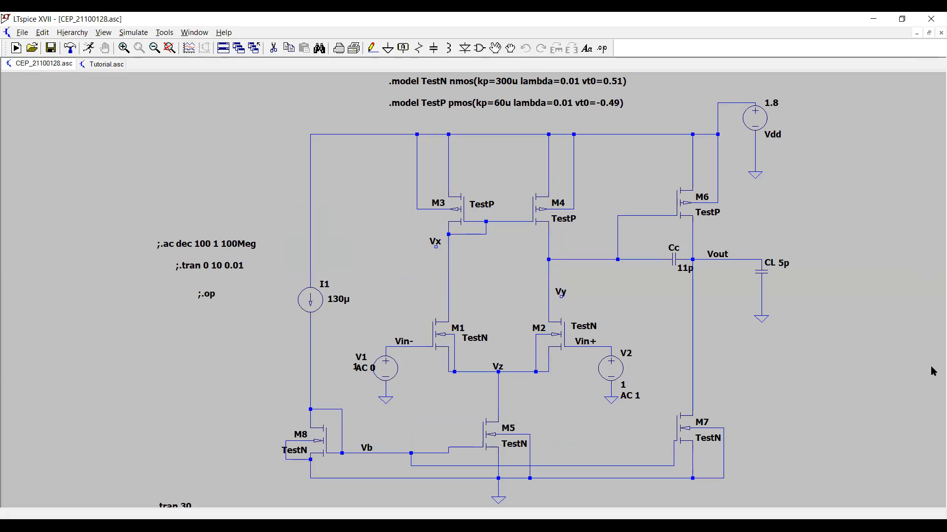
mouse_move(718, 119)
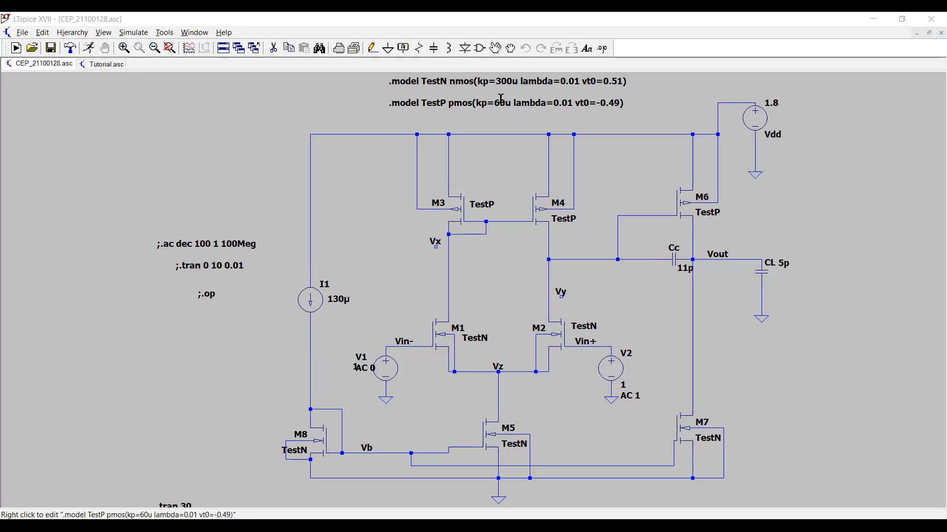
click(89, 49)
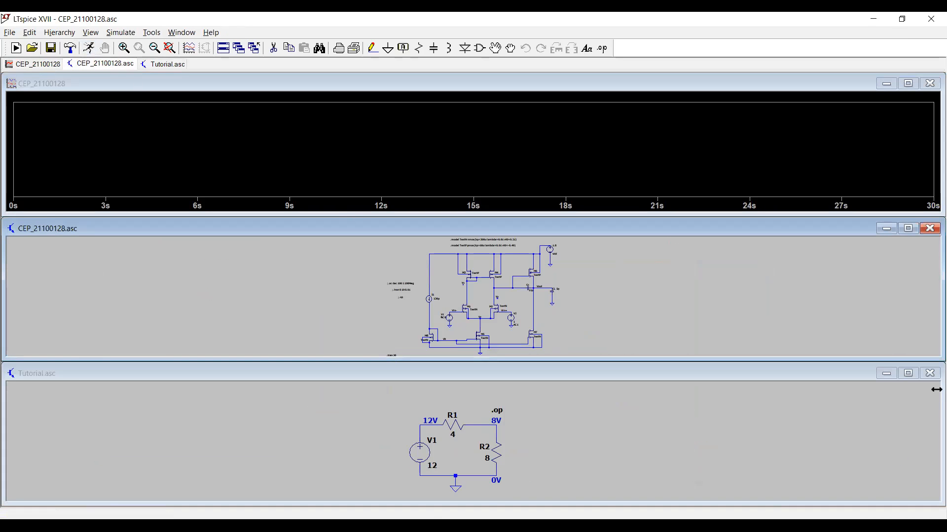
Close Tutorial.asc with its changes saved, and extend the amplifier schematic's window down over the freed space
click(930, 375)
click(931, 374)
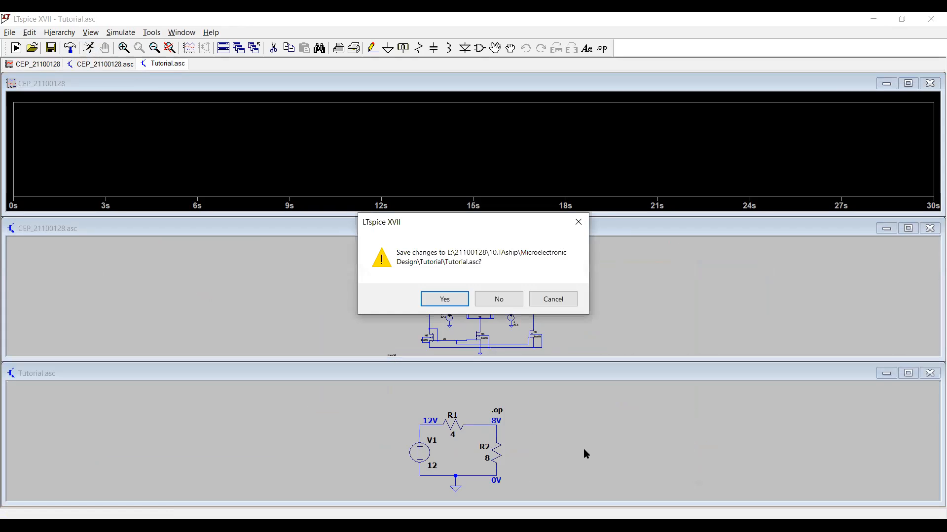
click(457, 299)
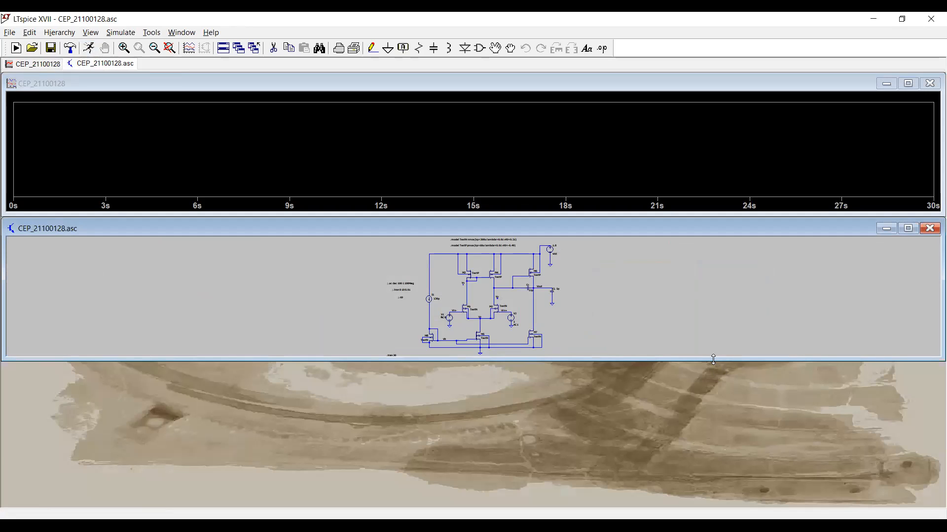
drag(714, 360, 712, 507)
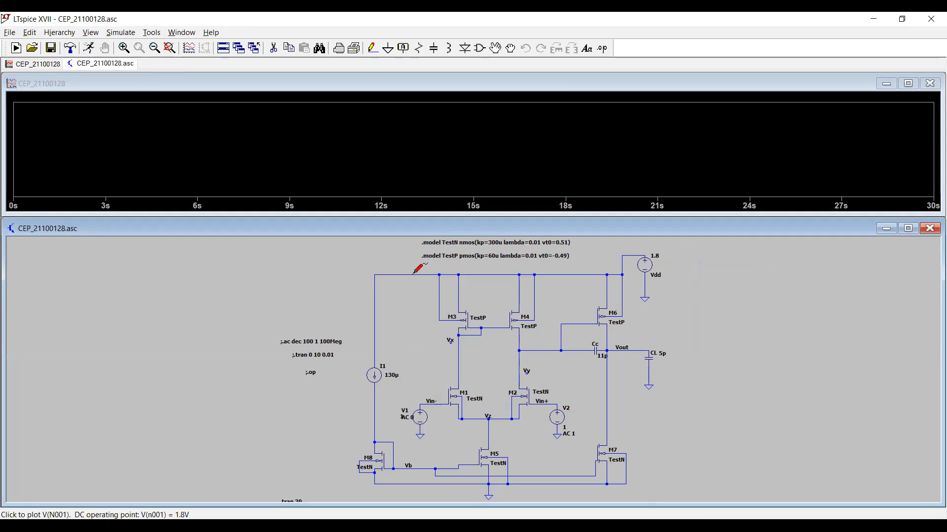
Plot the voltages of the Vdd rail, M4's drain and the shared M3–M4 gate node, keeping only the gate node's trace
click(627, 254)
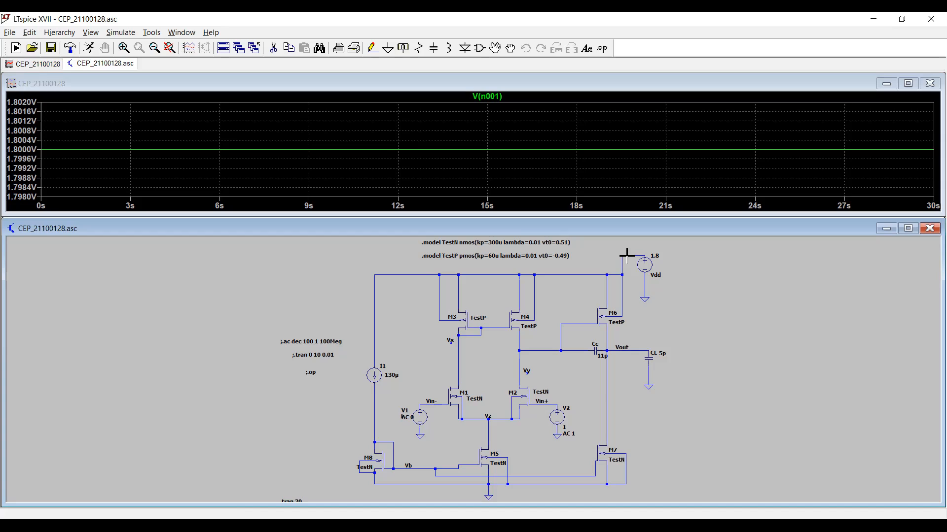
click(527, 350)
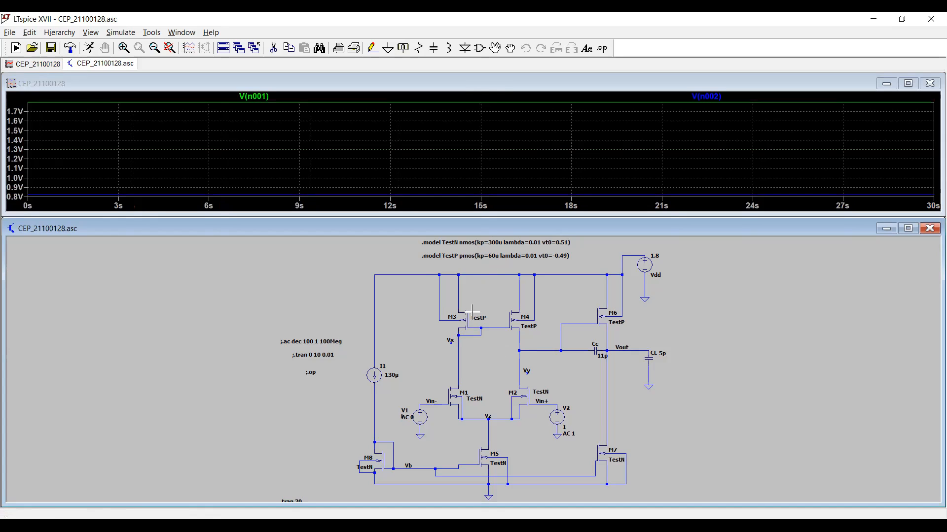
click(493, 326)
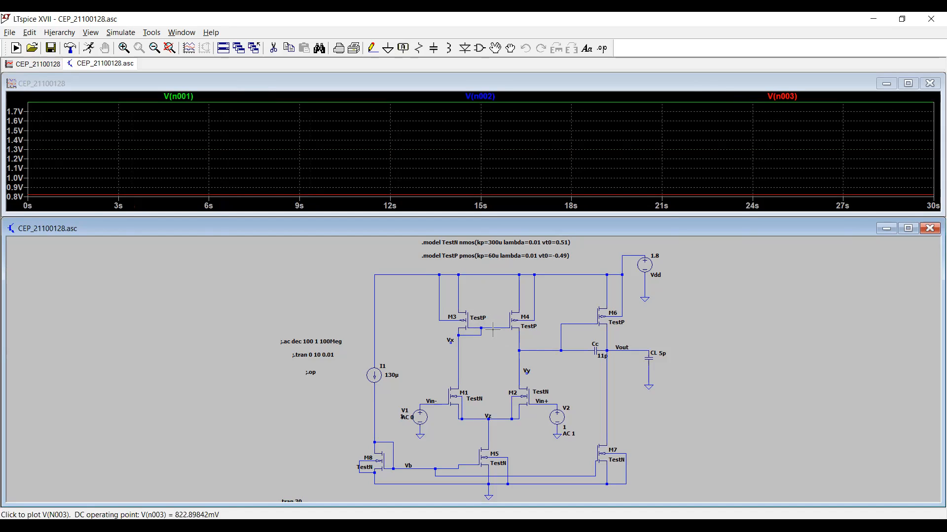
click(493, 326)
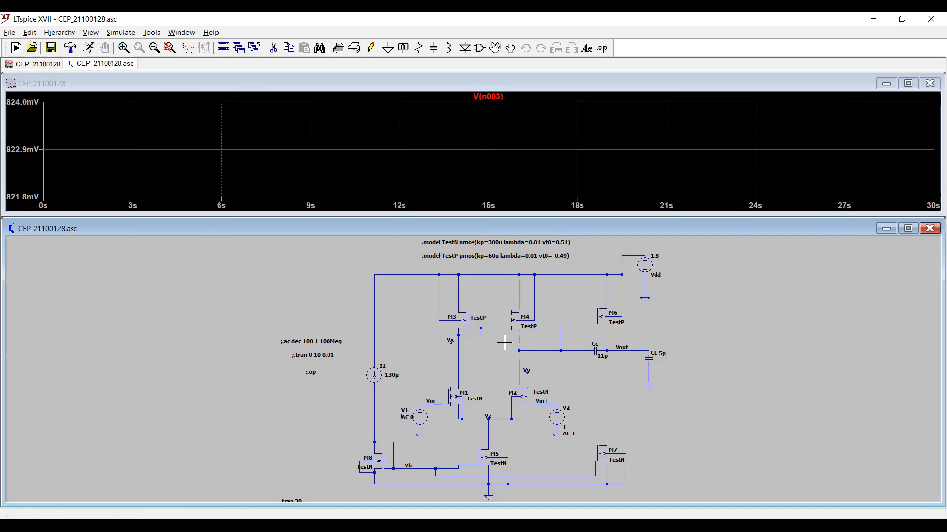
Add the voltages of node Vz, node Vb and the Vdd rail to the plot
click(485, 415)
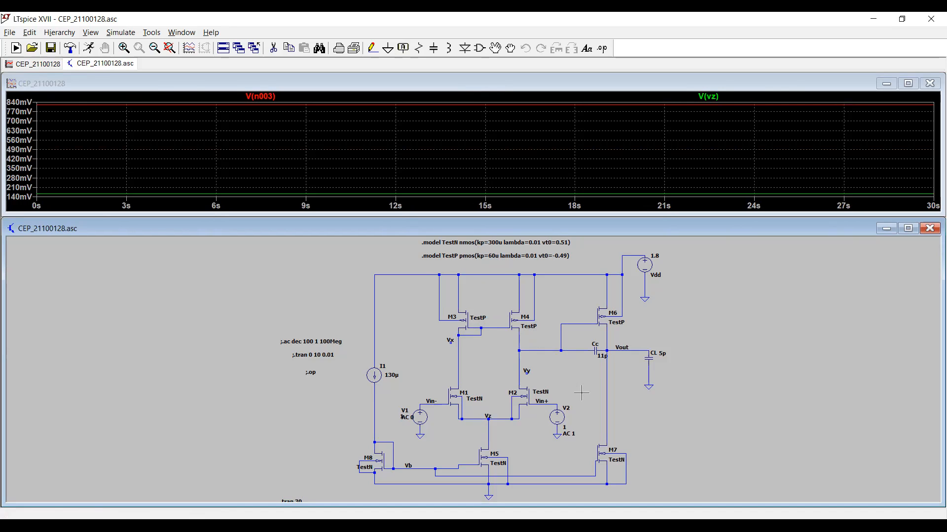
click(374, 402)
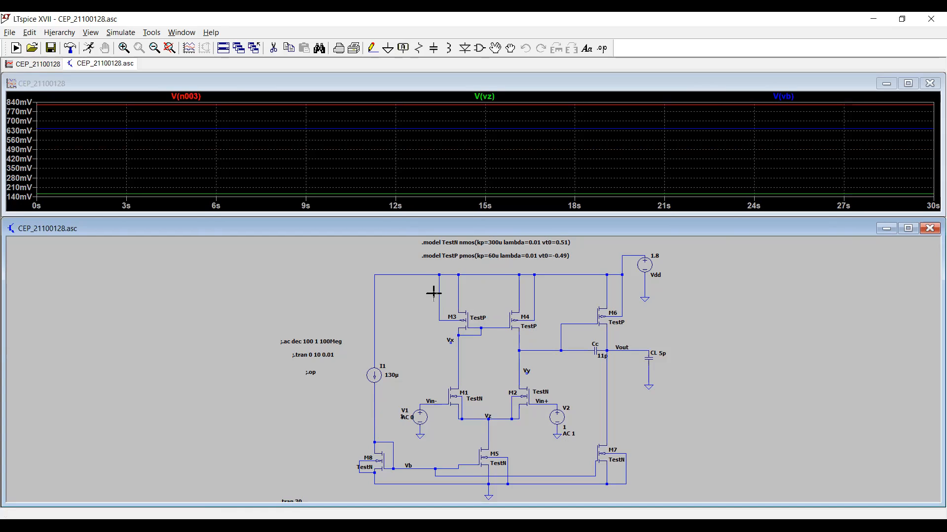
click(477, 274)
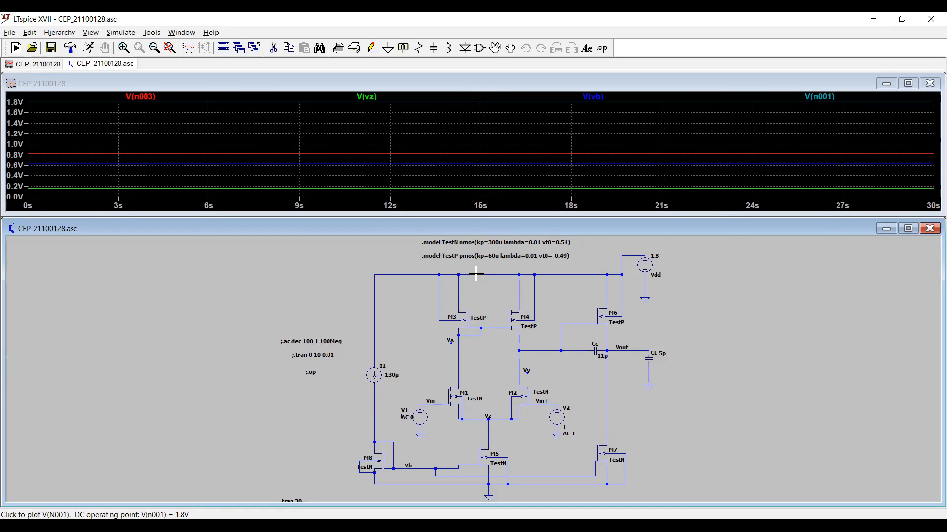